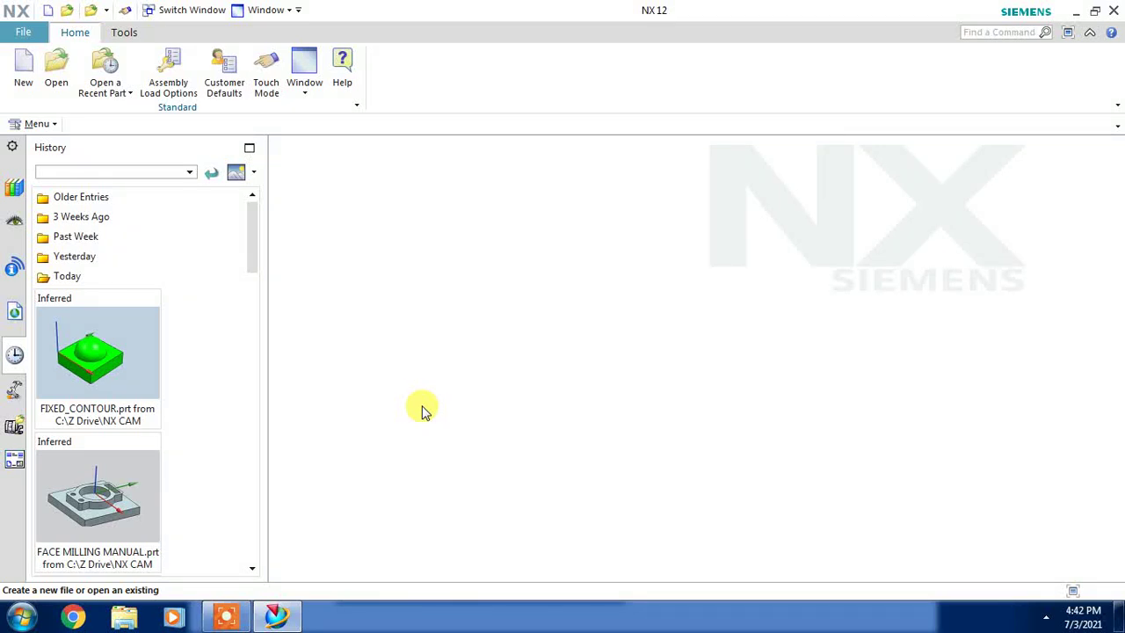
Step: Open FACE MILLING MANUAL.prt from the Planer Mill folder
click(55, 66)
double_click(454, 188)
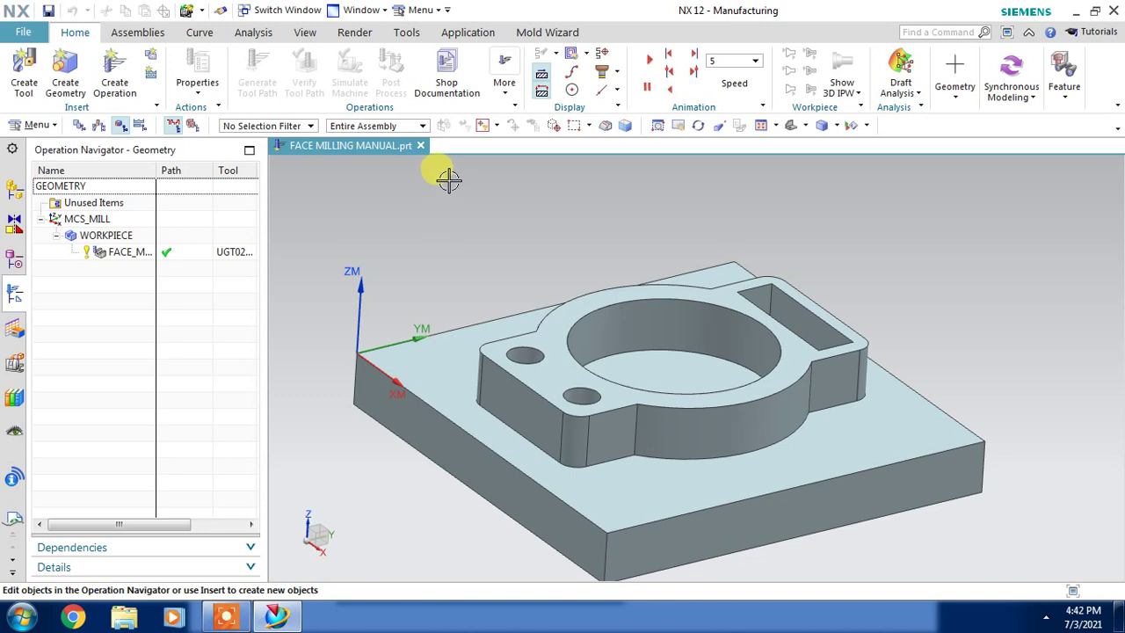
Step: Switch the Operation Navigator to Machine Tool view and edit GENERIC_MACHINE
click(98, 125)
click(113, 186)
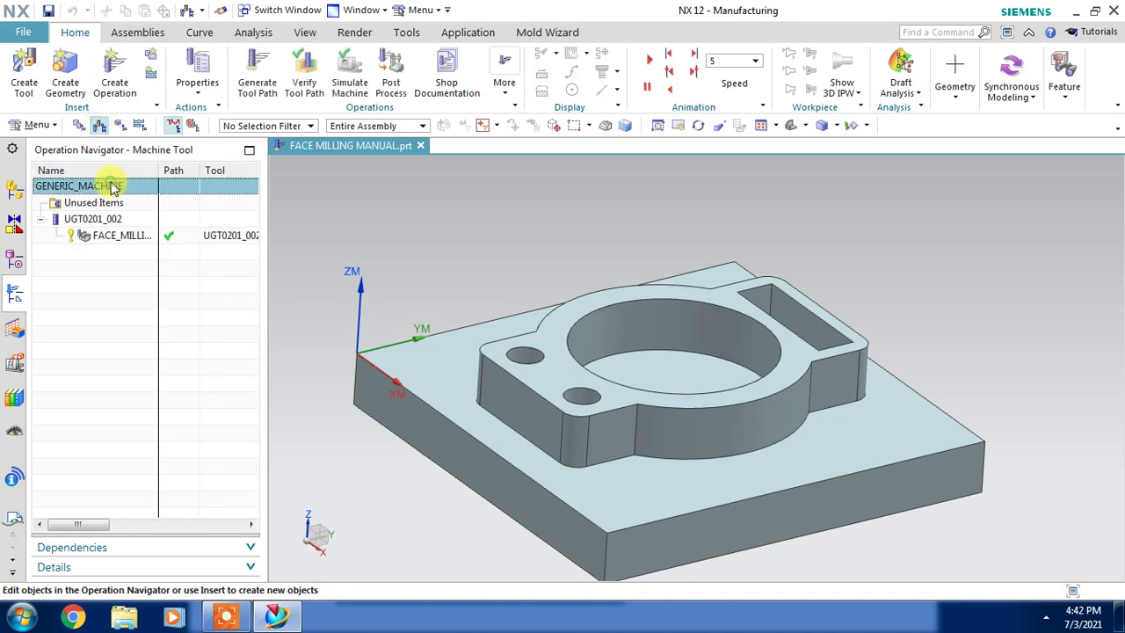
right_click(112, 187)
click(124, 194)
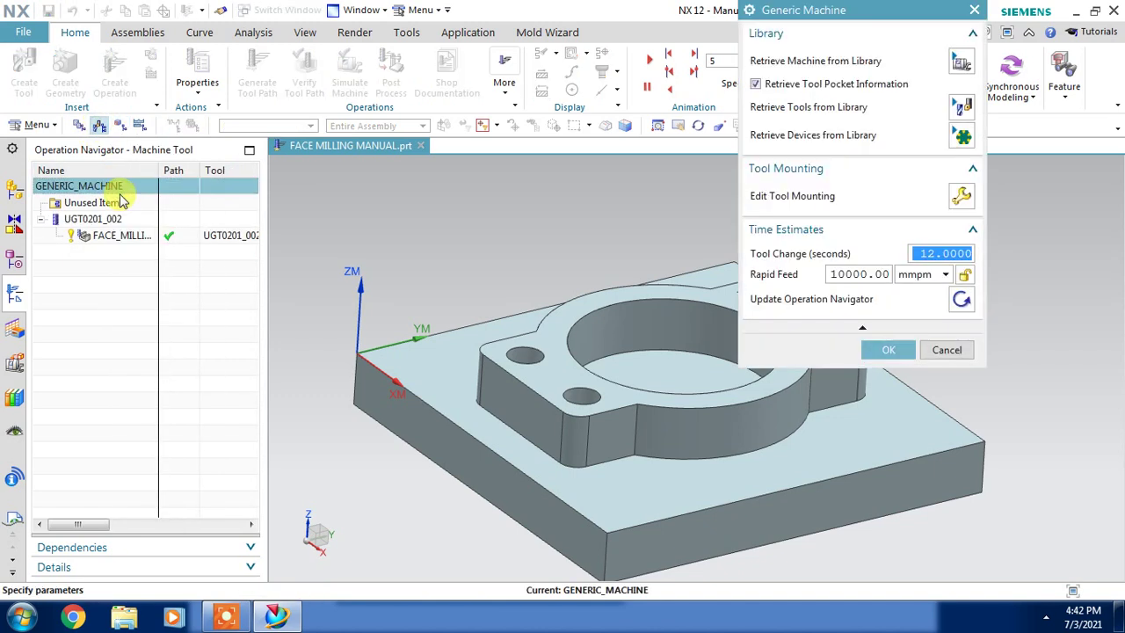
Step: Retrieve sim01_mill_3ax_fanuc from the MILL library and mount the part on it
click(962, 61)
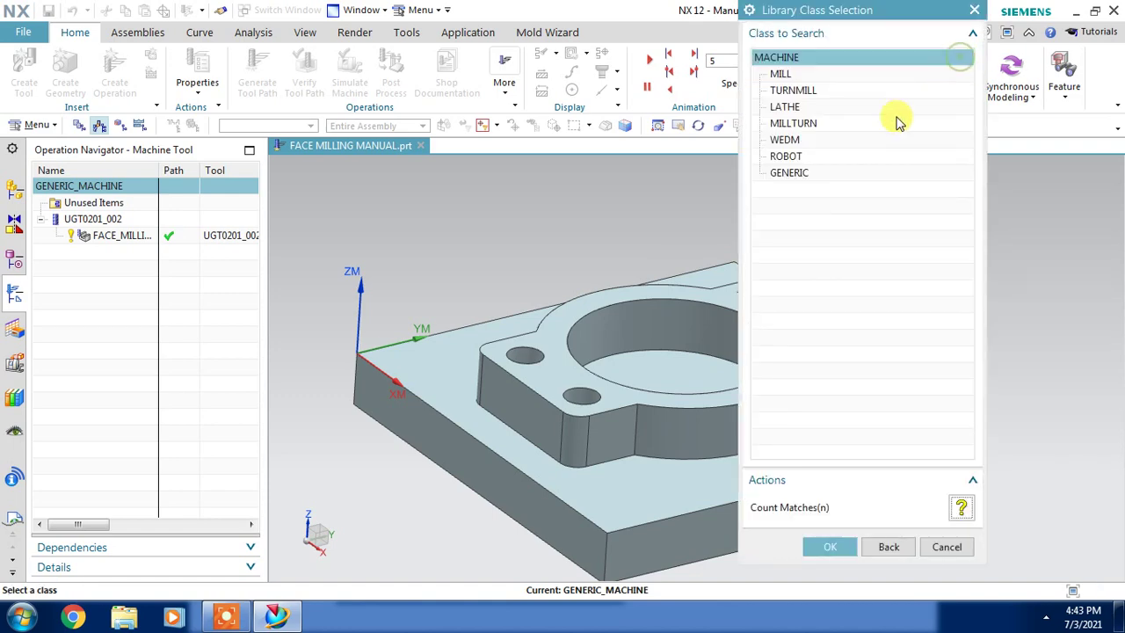
double_click(784, 73)
double_click(826, 123)
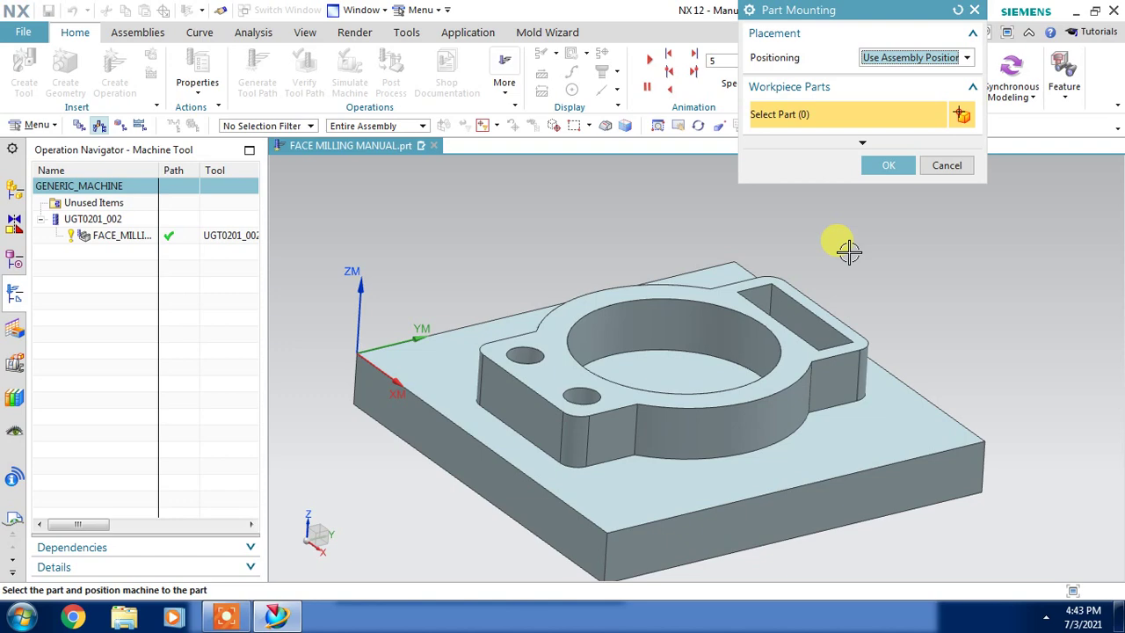
click(778, 398)
click(887, 165)
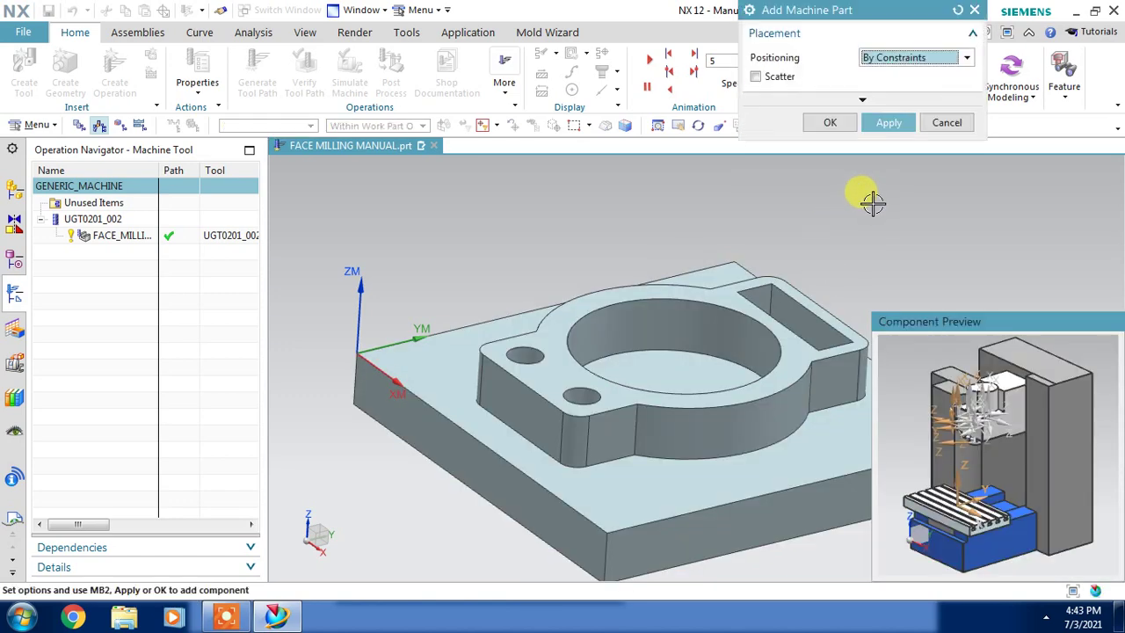
click(828, 124)
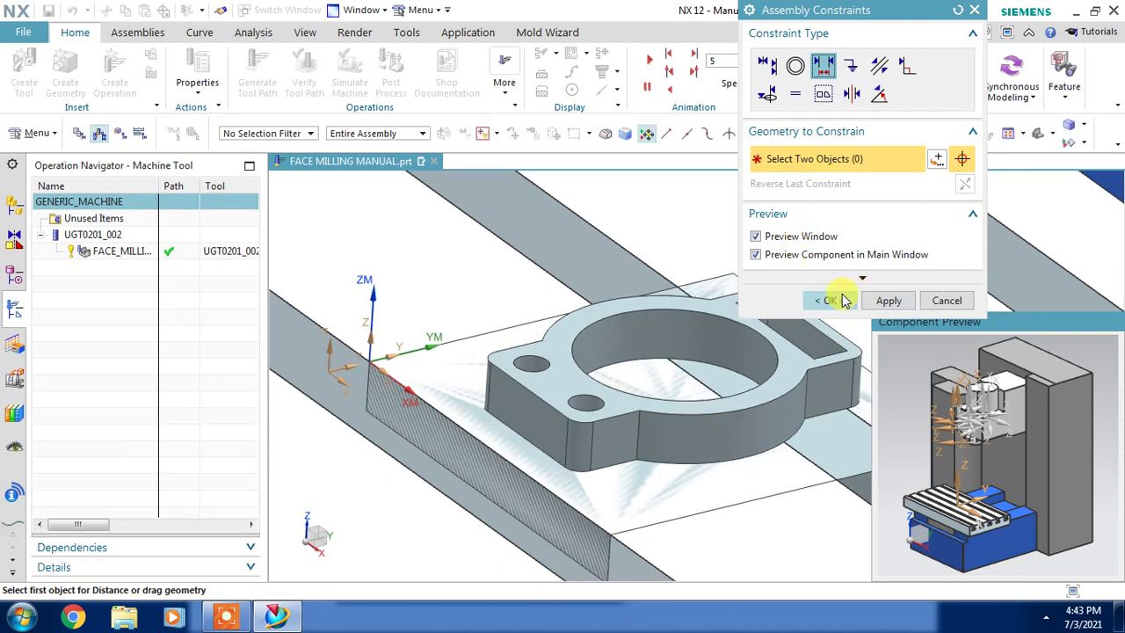
click(837, 299)
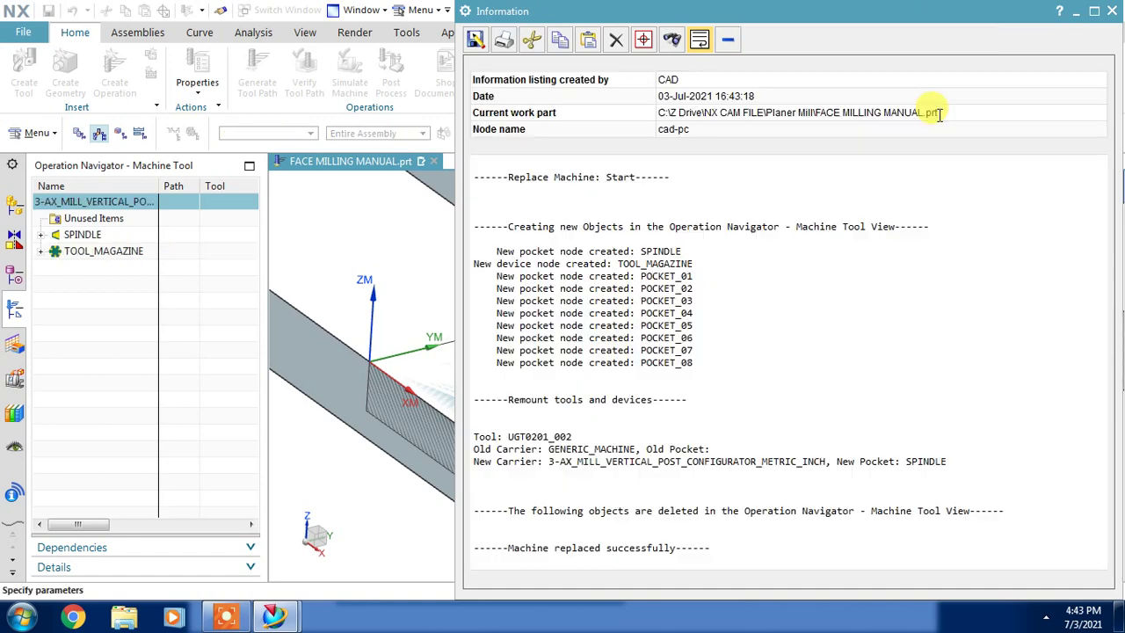
Step: Dismiss the machine replacement report and turn to a front view of the machine table
click(1111, 12)
click(881, 307)
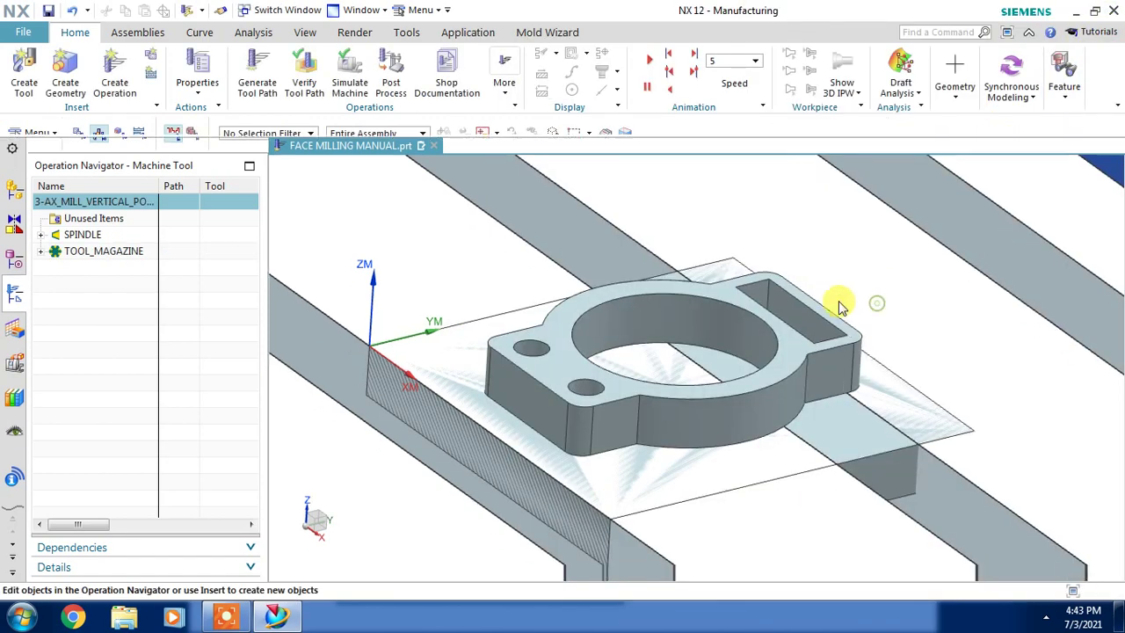
scroll(651, 294, down, 2)
scroll(665, 296, down, 1)
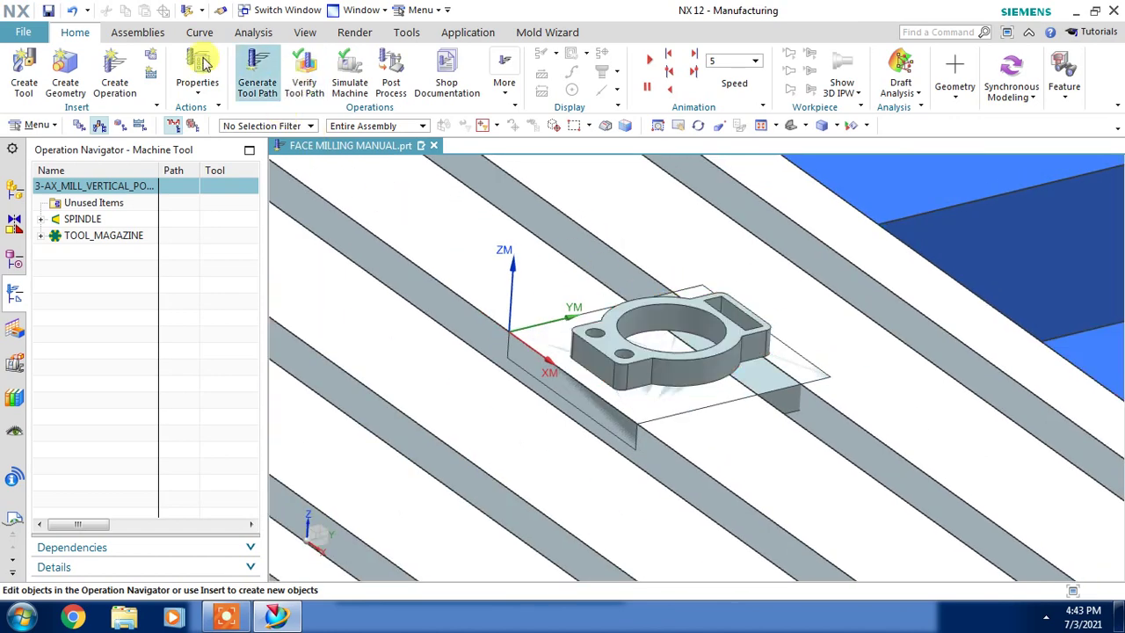
click(138, 32)
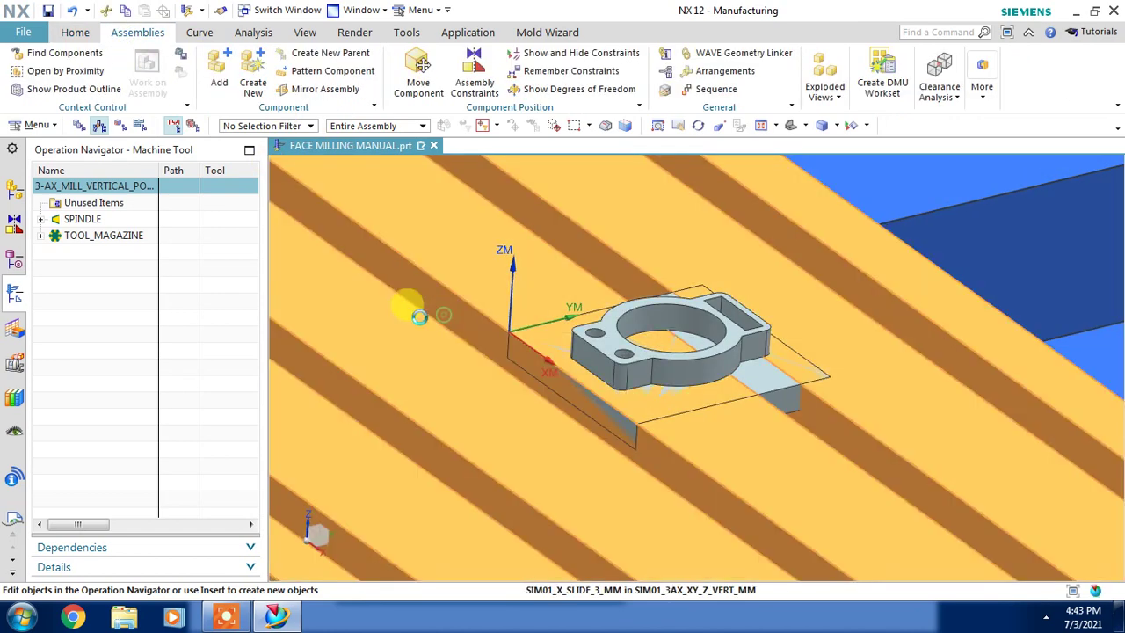
click(419, 317)
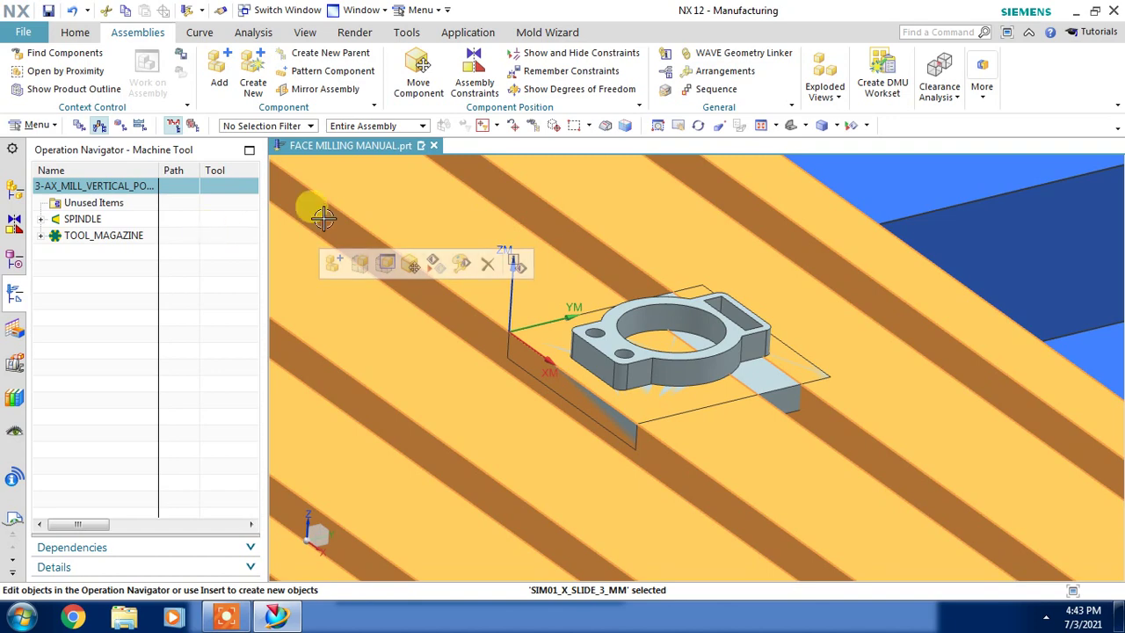
scroll(553, 251, down, 1)
scroll(589, 326, down, 2)
scroll(673, 427, down, 1)
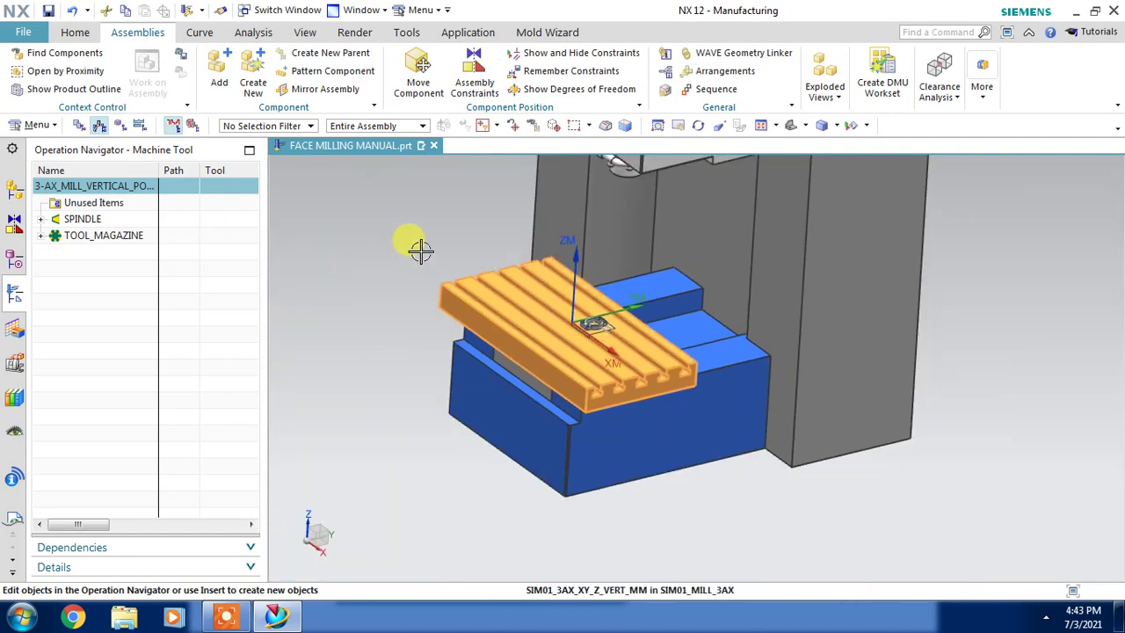
right_drag(420, 251, 352, 241)
scroll(483, 228, up, 2)
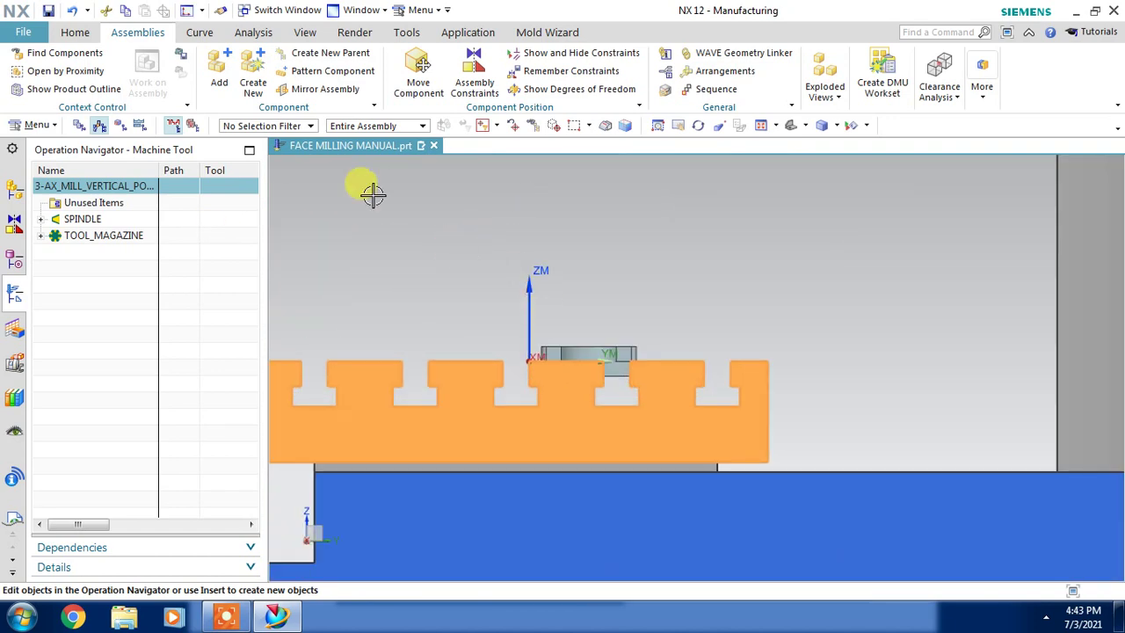
Step: Start Move Component, accept the legacy prompt, and select the sim01_mill_3ax assembly to move
click(418, 72)
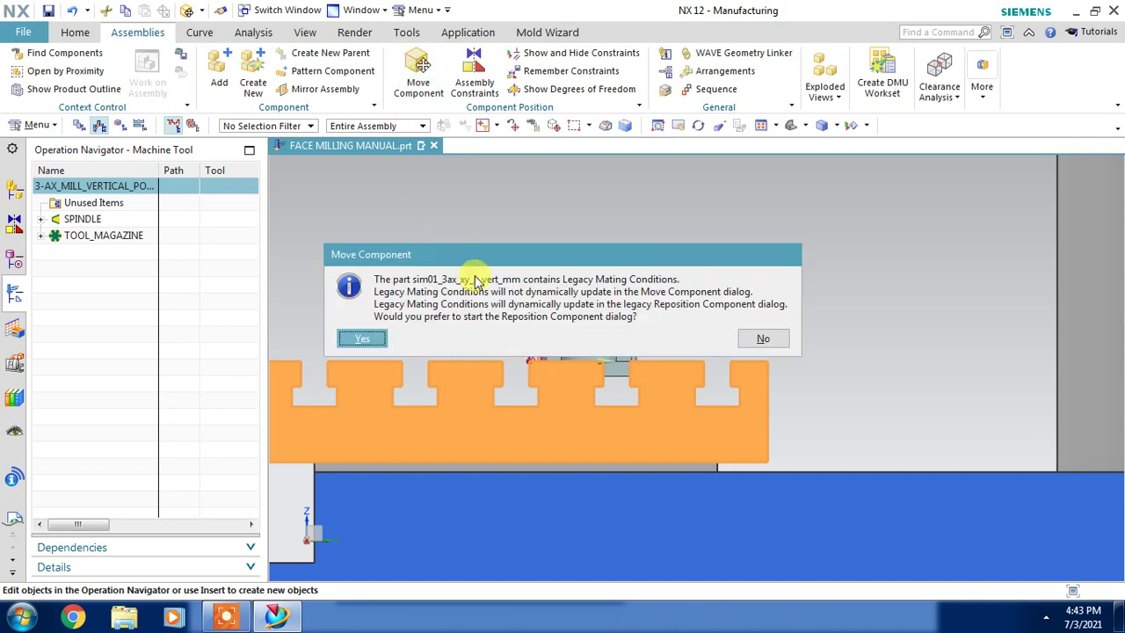
click(359, 339)
click(560, 324)
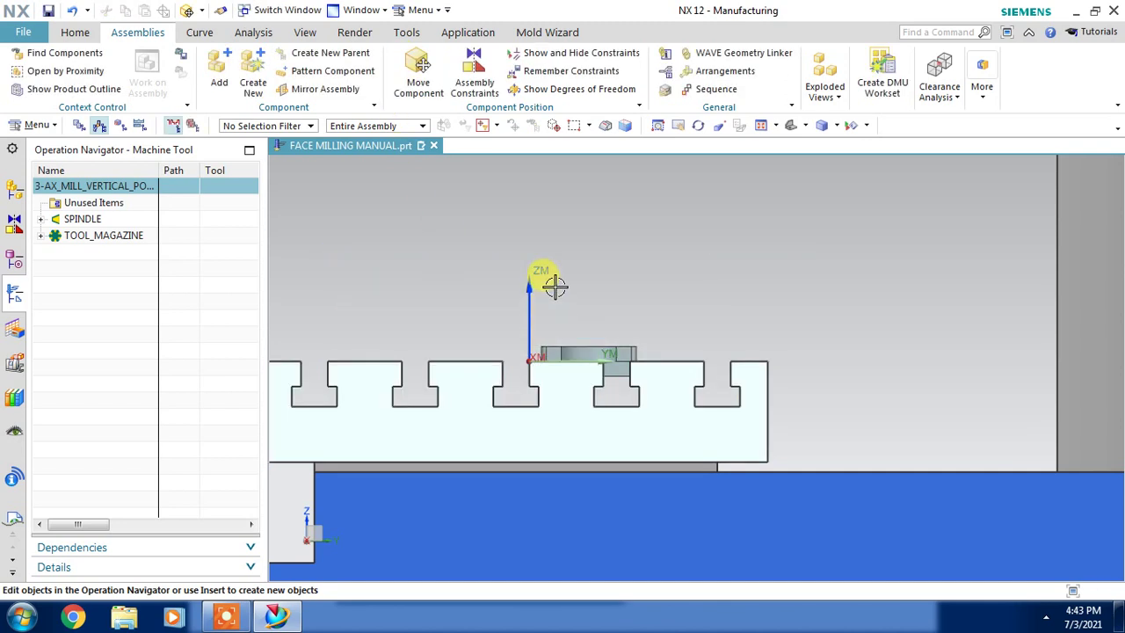
click(13, 187)
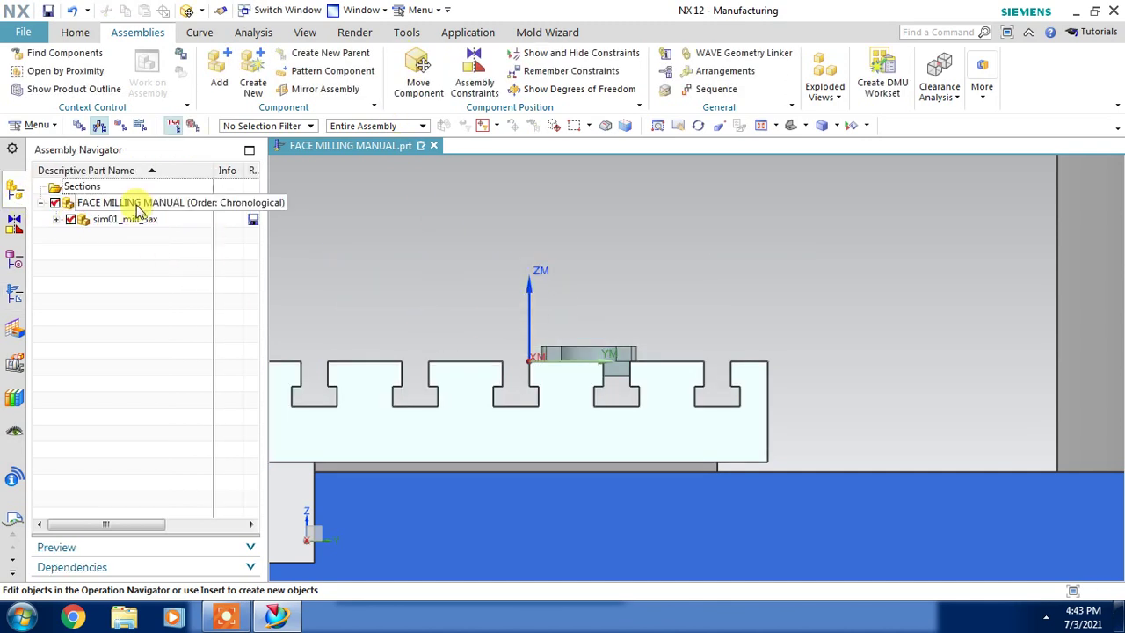
click(128, 220)
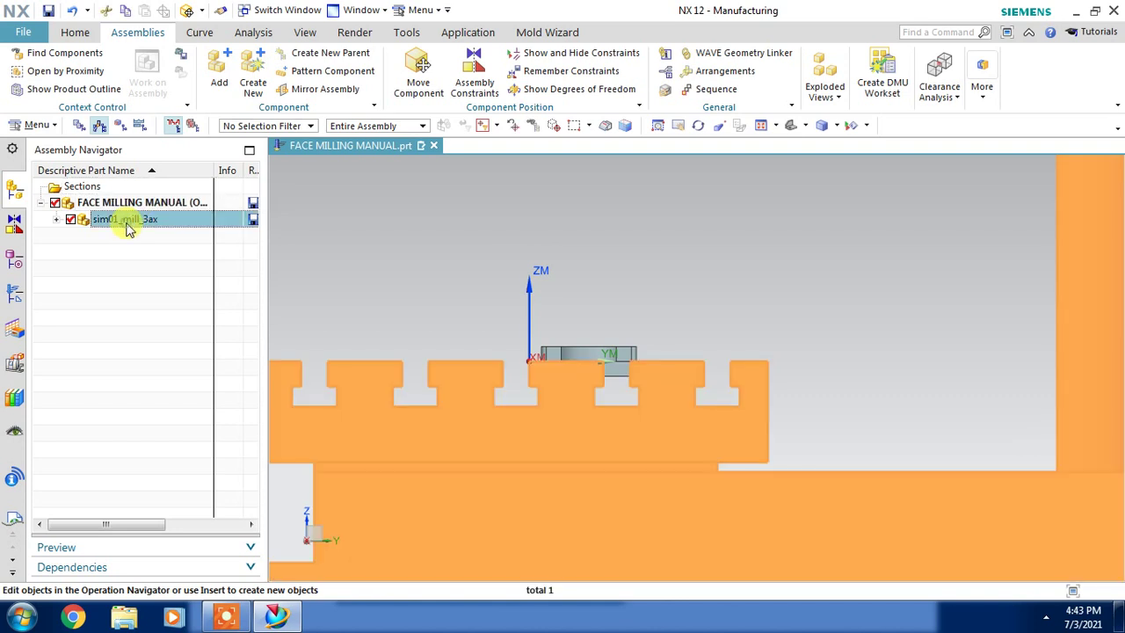
click(421, 70)
Step: Move the sim01_mill_3ax assembly -20 mm along ZC so the part rests on the table
scroll(501, 264, down, 3)
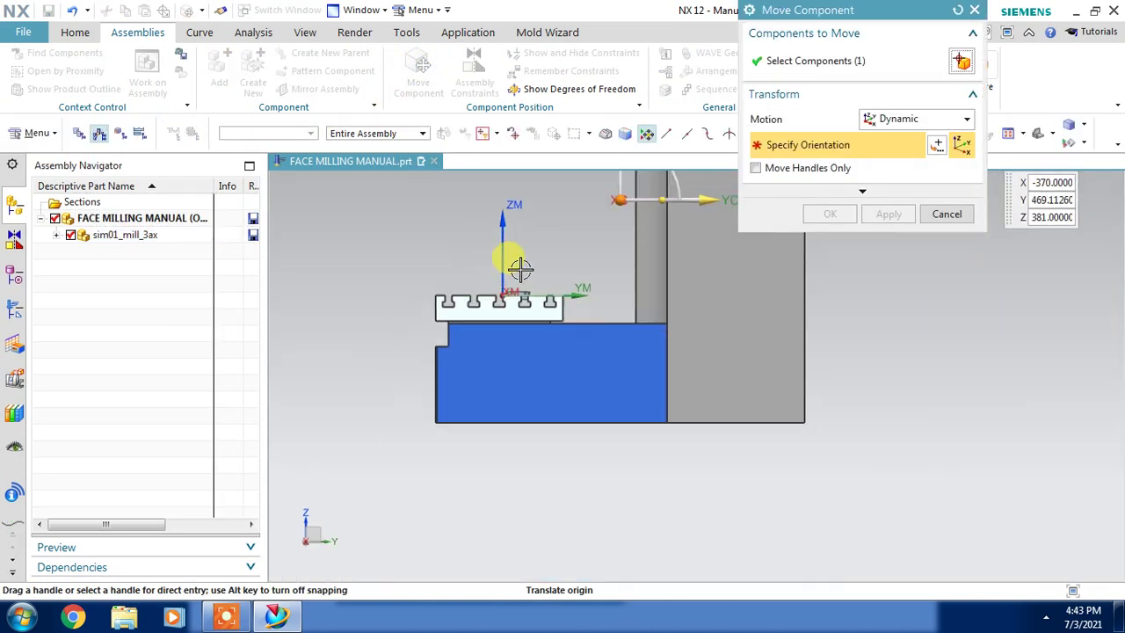
shift+middle_drag(565, 220, 583, 261)
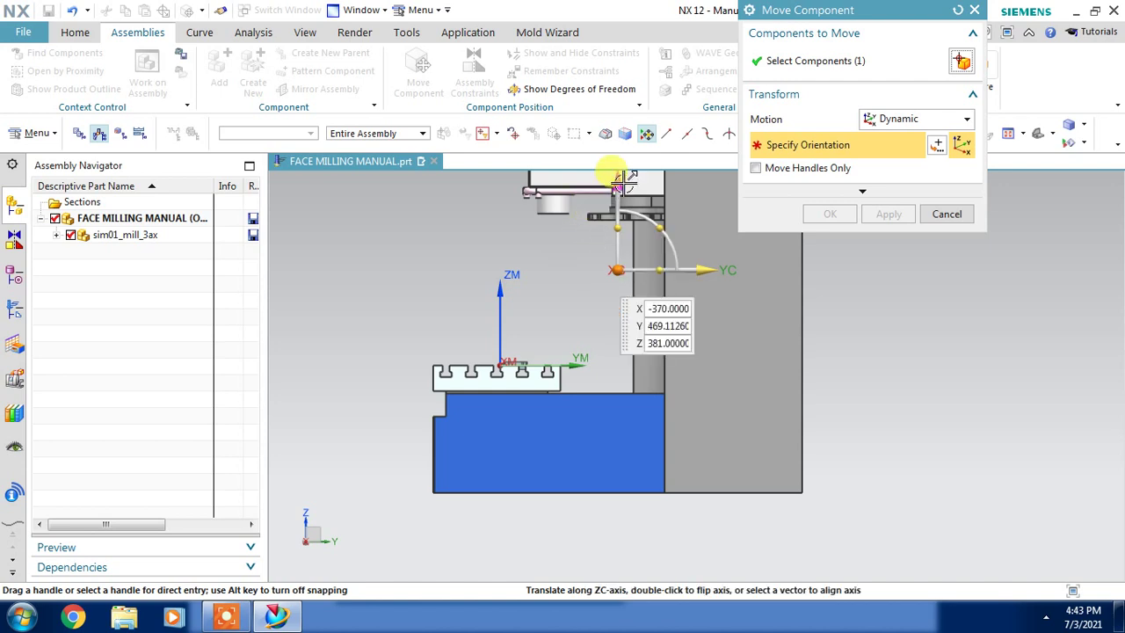
drag(606, 181, 601, 235)
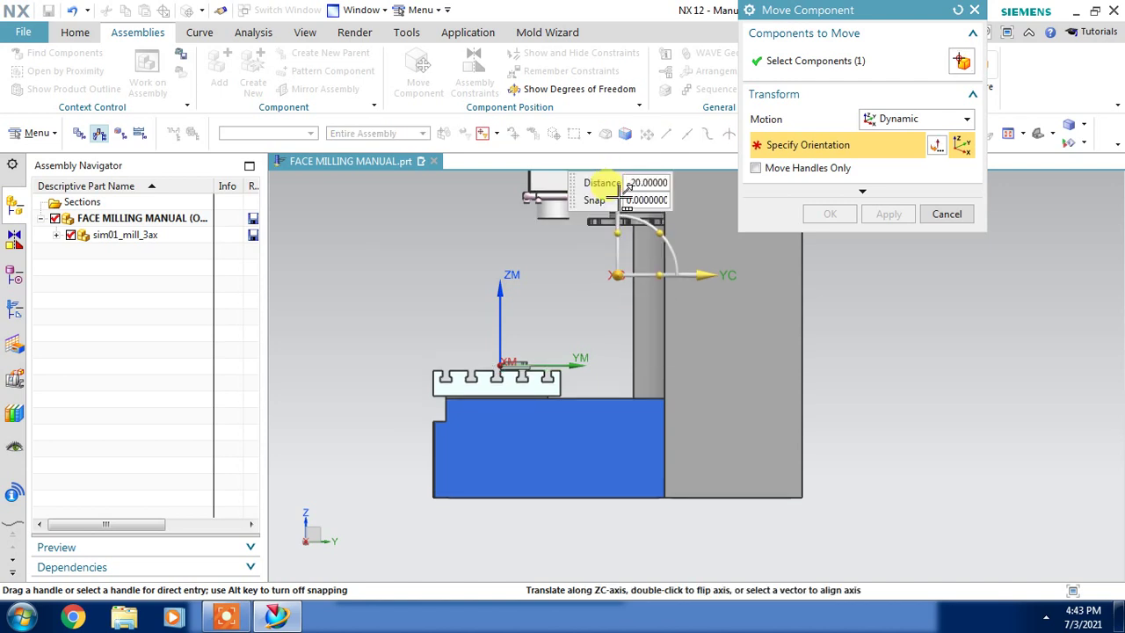
scroll(519, 360, up, 4)
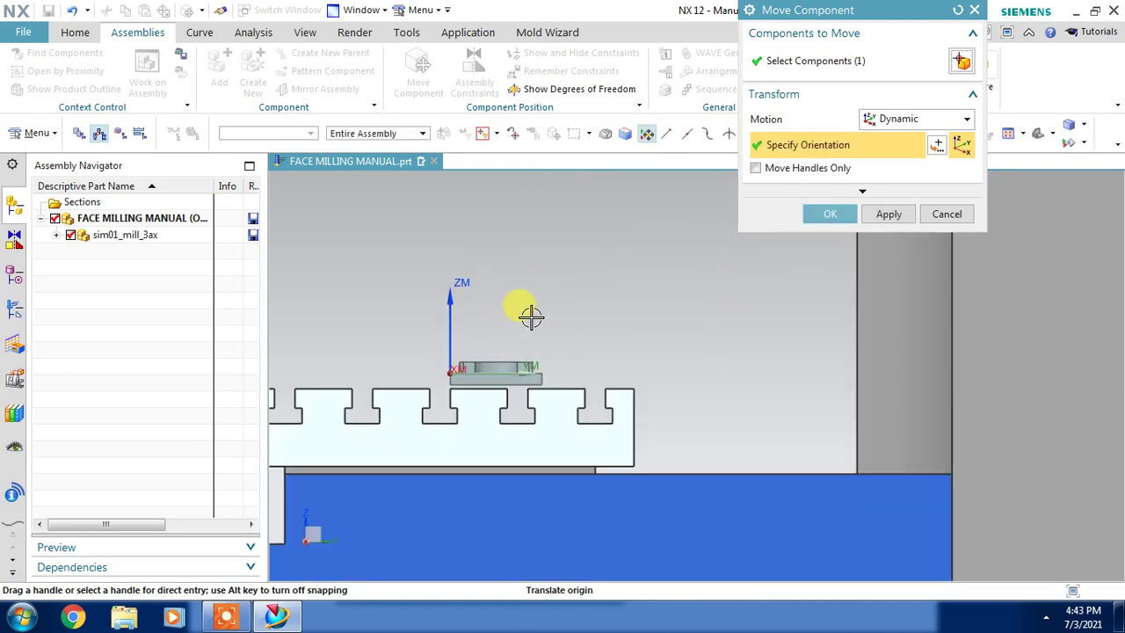
scroll(545, 308, down, 2)
click(813, 216)
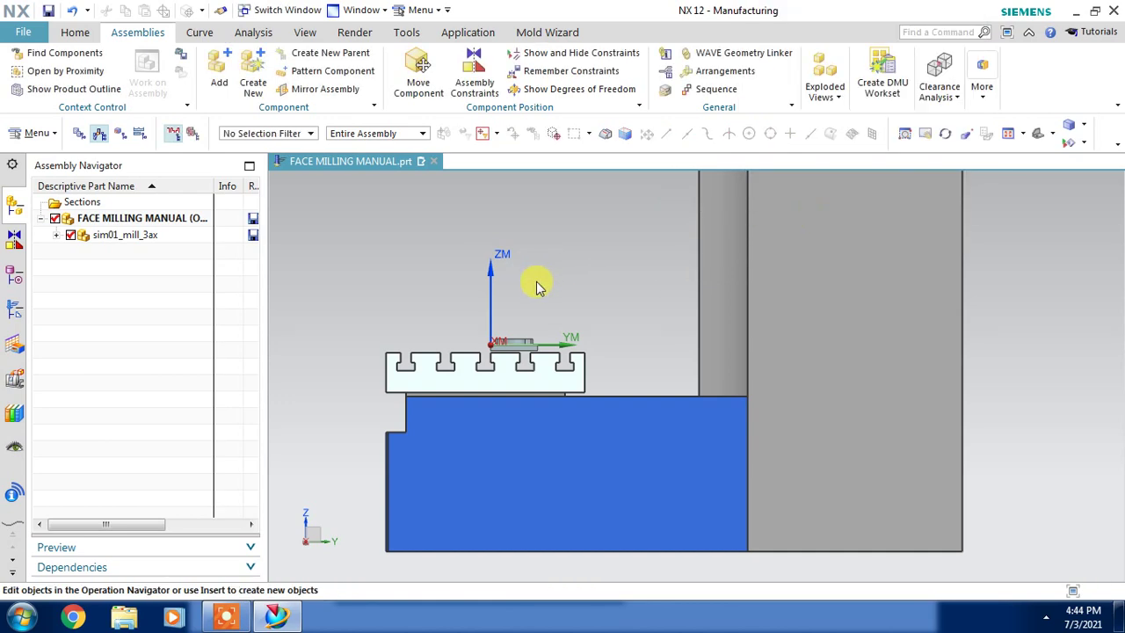
middle_drag(447, 275, 633, 387)
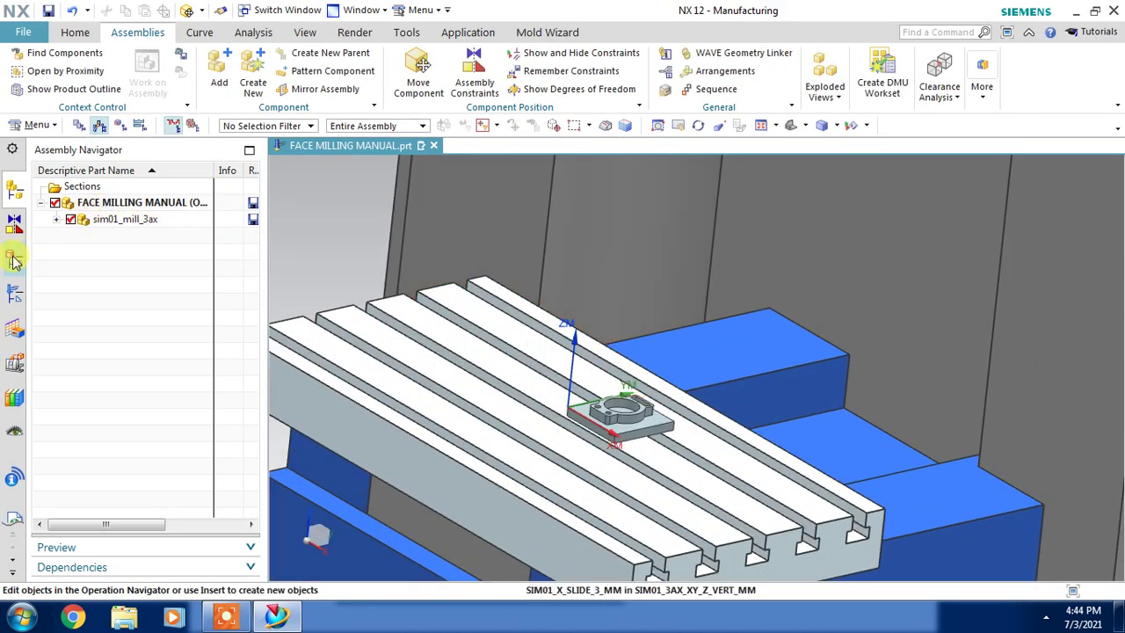
click(13, 299)
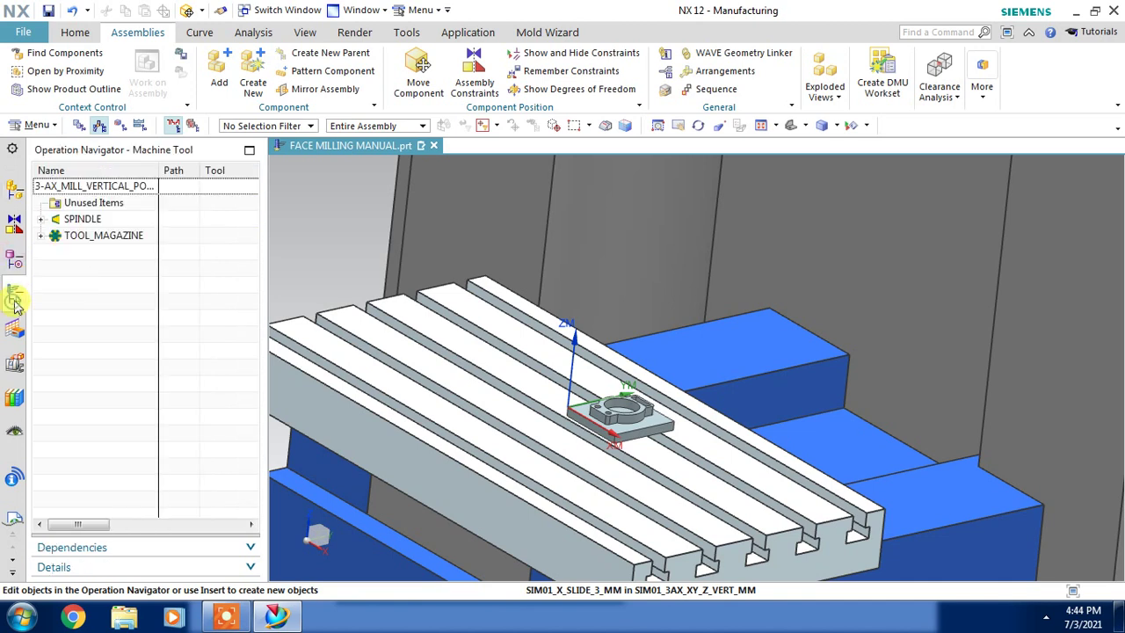
Step: Drag tool UGT0201_002 from SPINDLE into POCKET_01 of TOOL_MAGAZINE
click(76, 39)
click(40, 220)
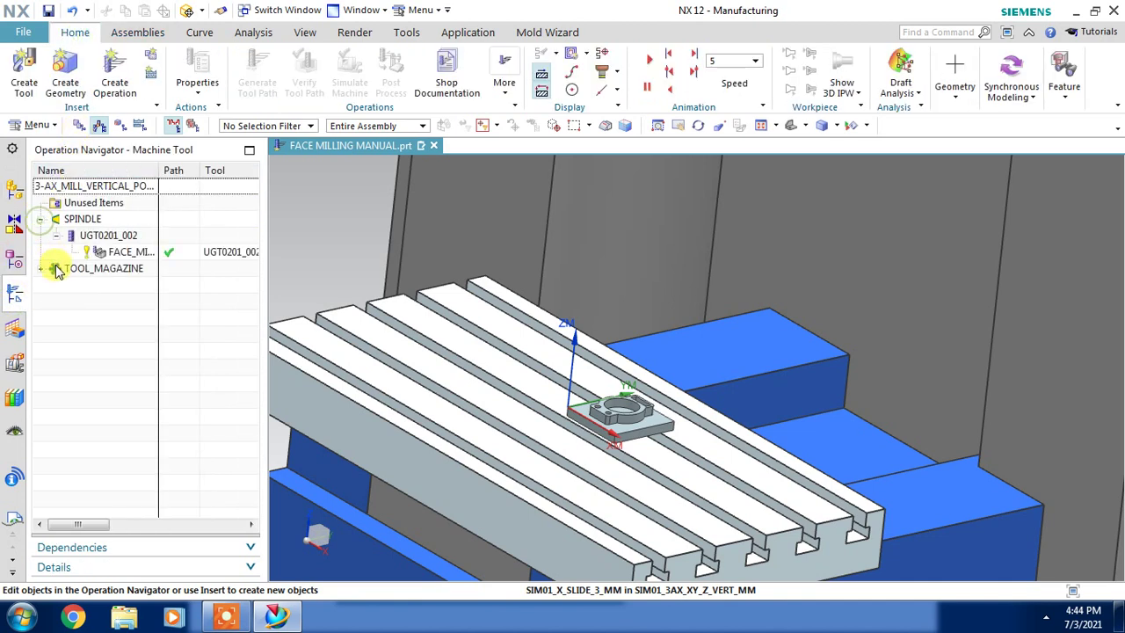
click(39, 269)
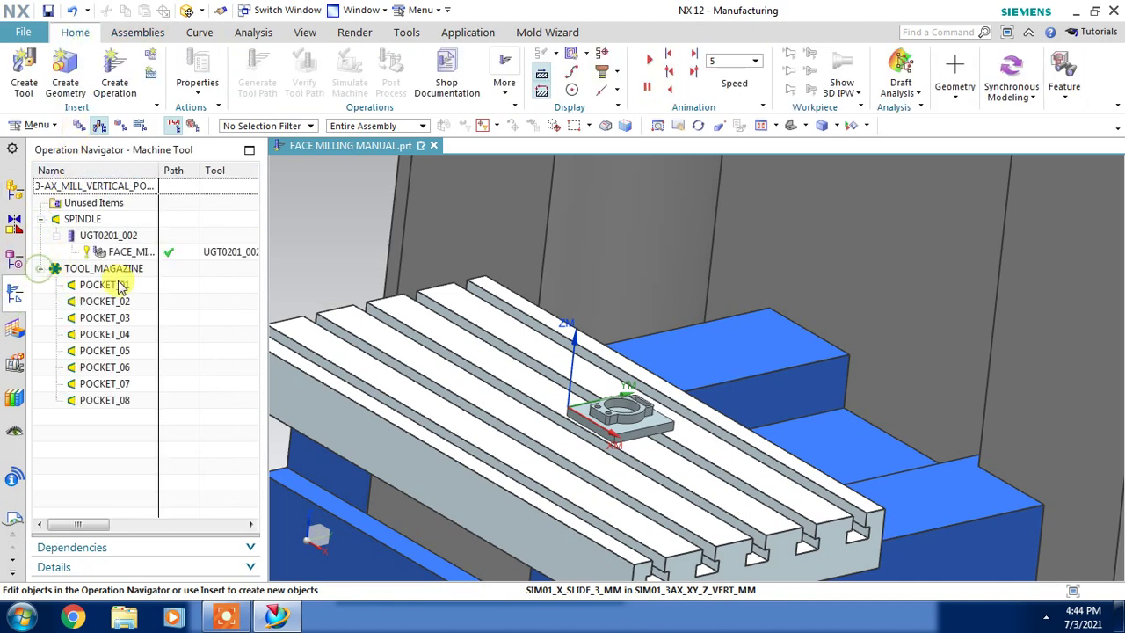
click(99, 236)
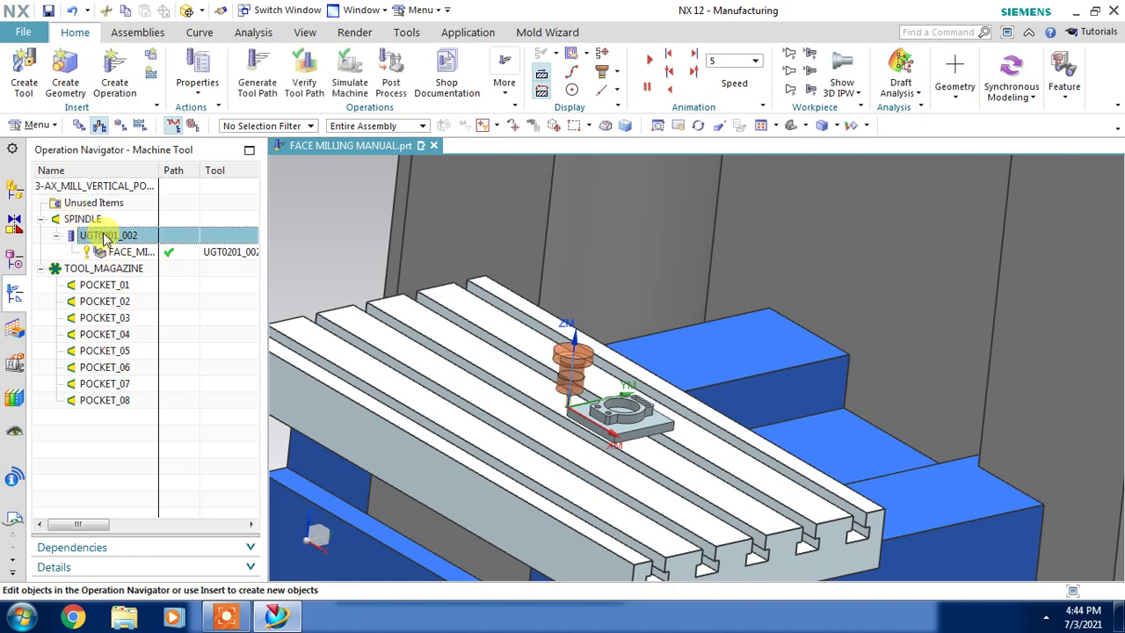
drag(104, 238, 104, 287)
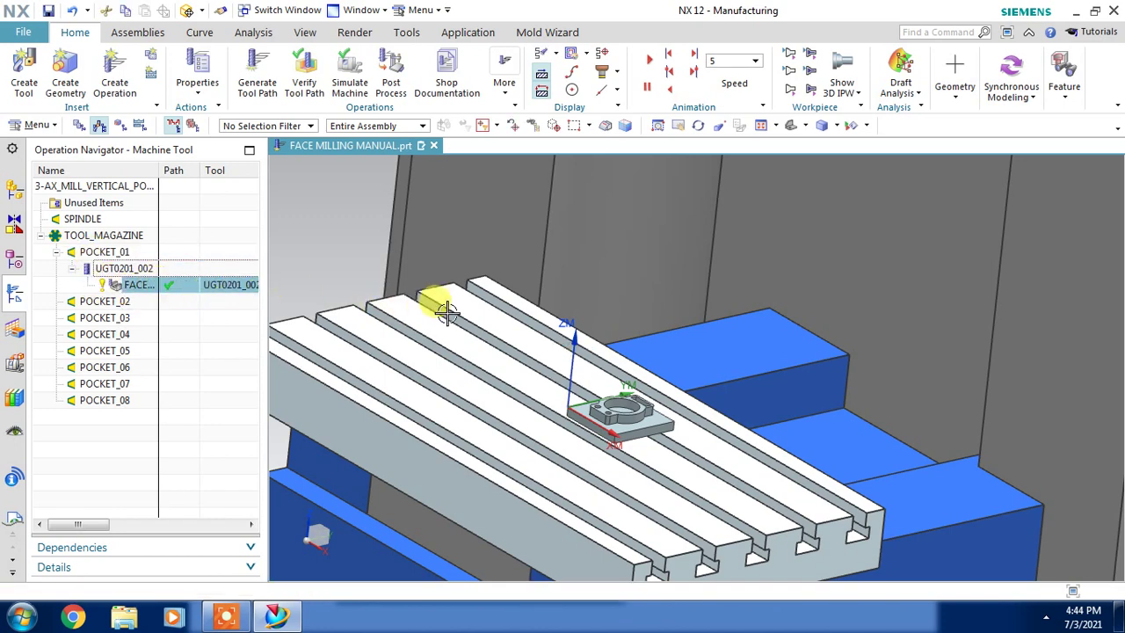
scroll(413, 246, down, 2)
middle_drag(435, 265, 430, 271)
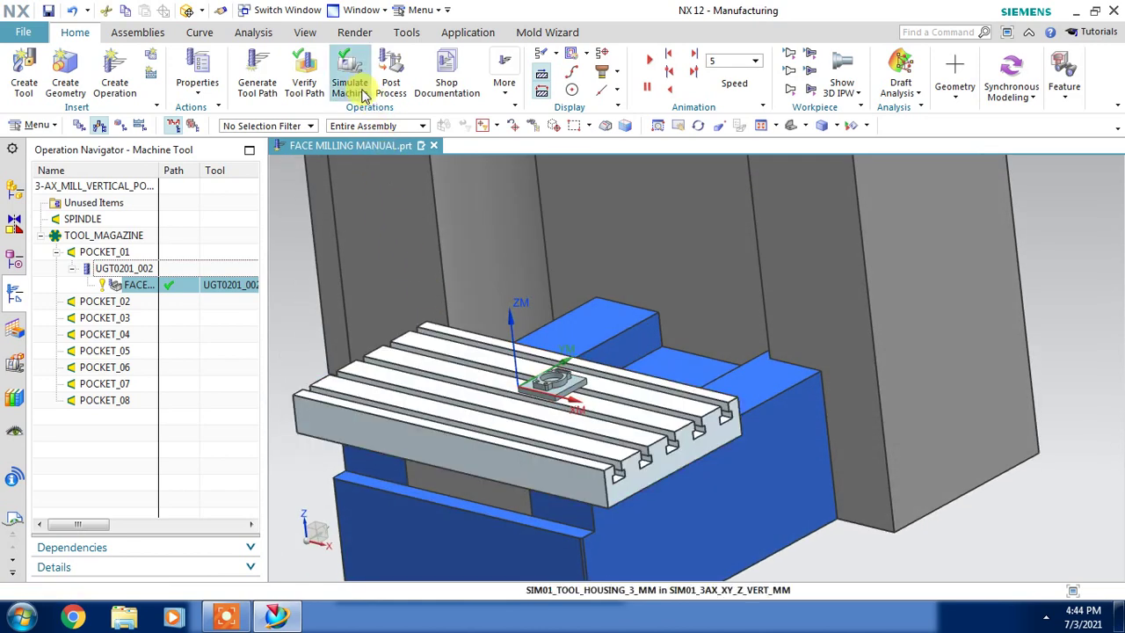
Step: Run Simulate Machine on FACE_MILLING_MANUAL and accept the zero spindle speed warning
click(350, 81)
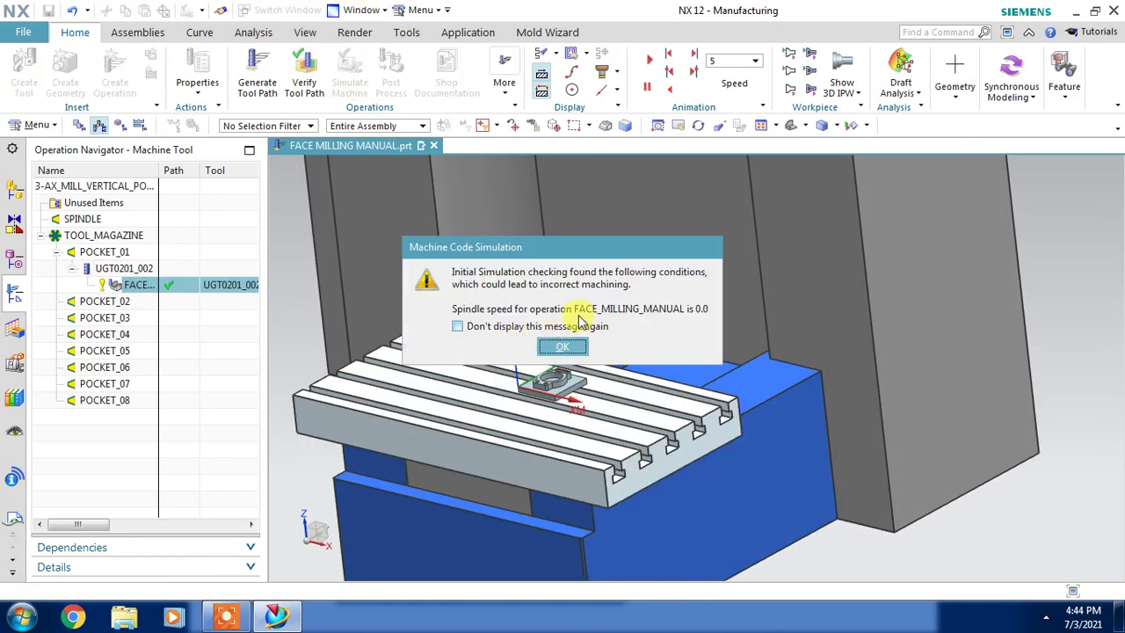
click(561, 347)
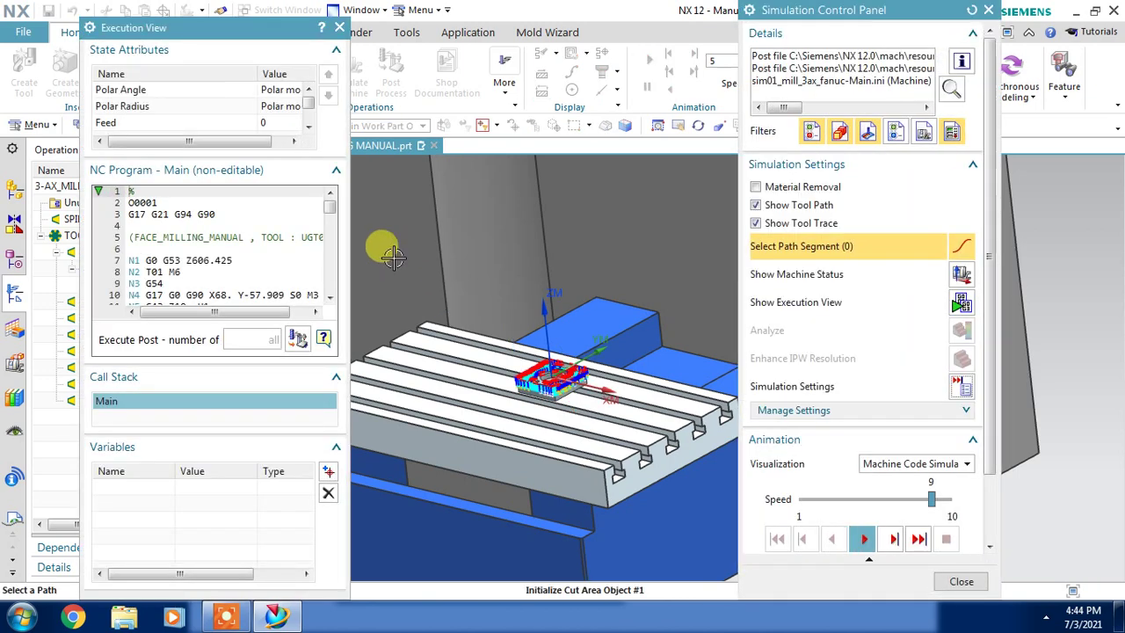
Step: Close the Execution View, move the Simulation Control Panel aside and clear the previous tool trace
click(340, 31)
drag(820, 19, 169, 16)
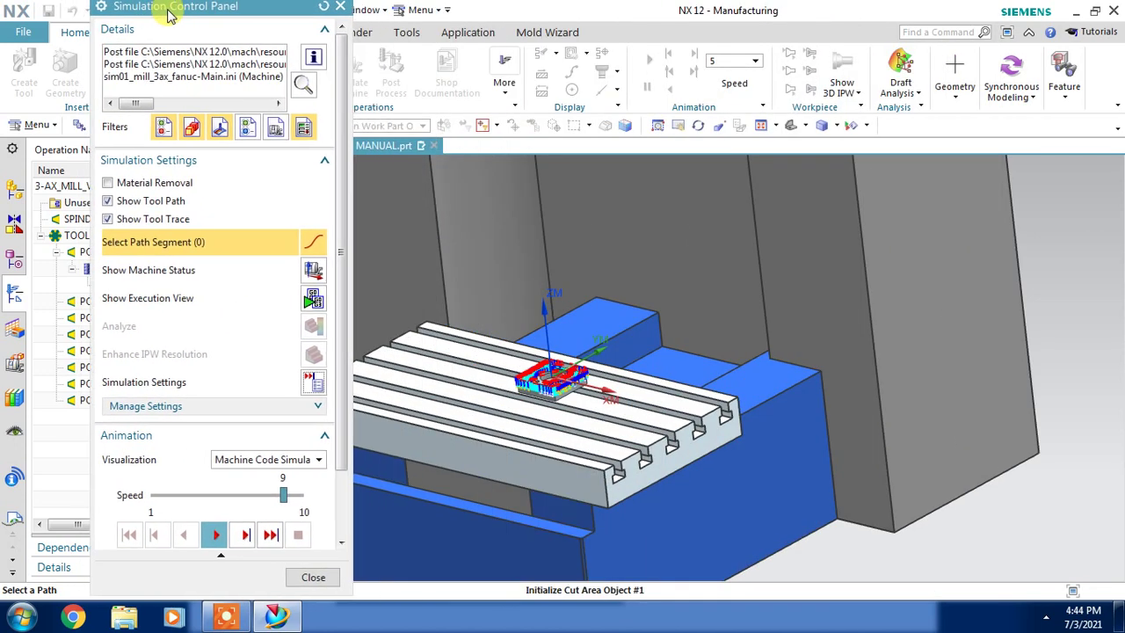
scroll(226, 359, down, 3)
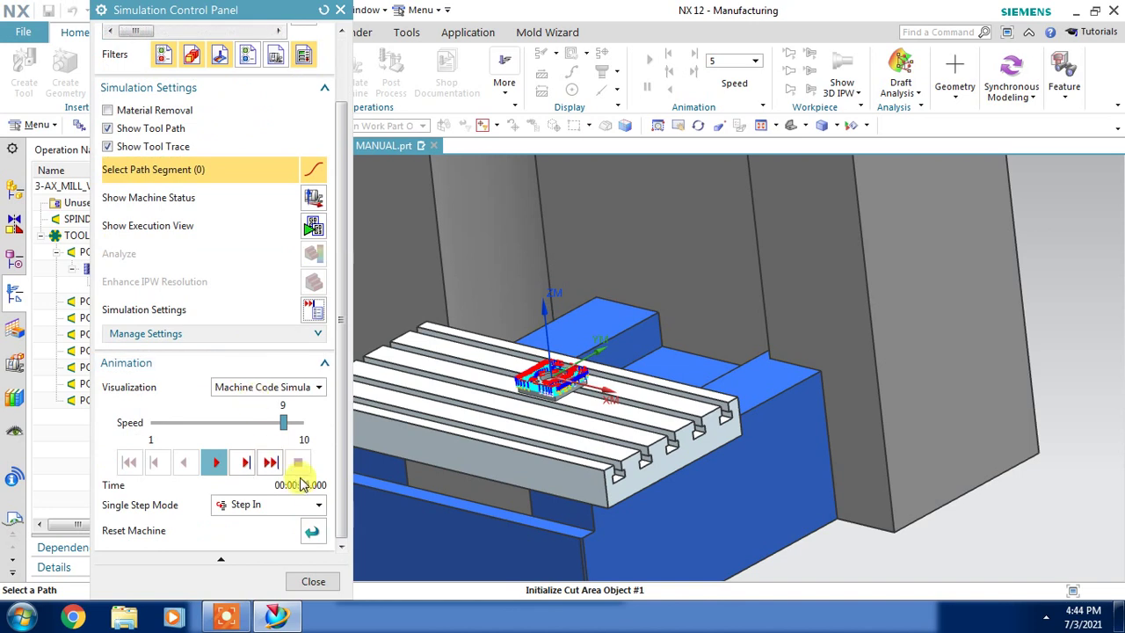
click(310, 529)
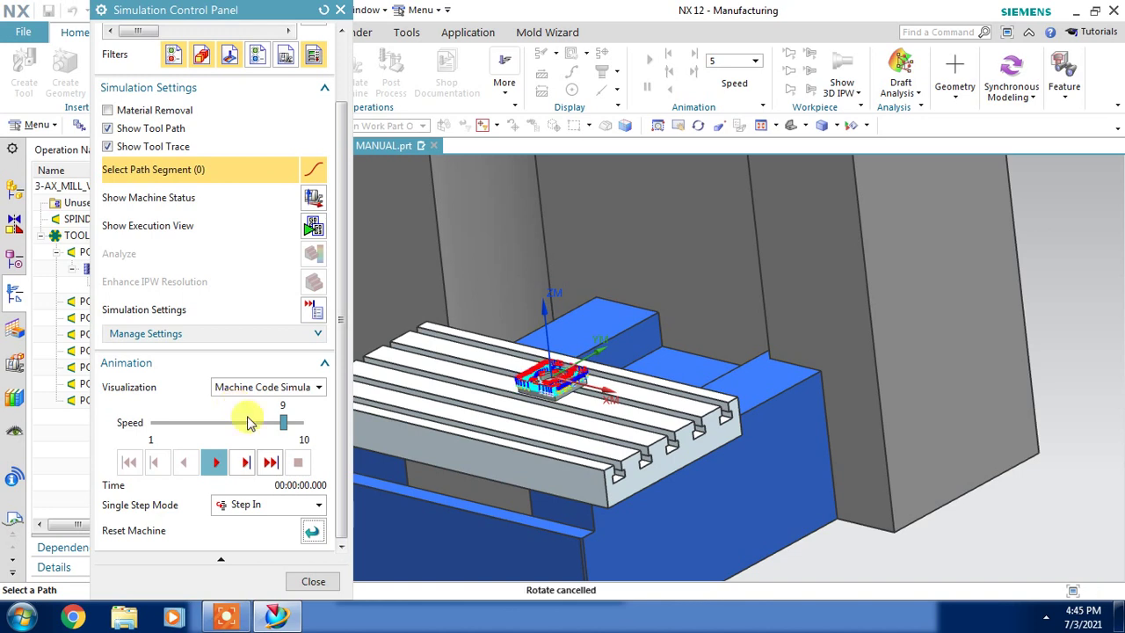
Step: Play the simulation at speed 8, raise it to 9, and stop at 00:03:07.250
click(246, 422)
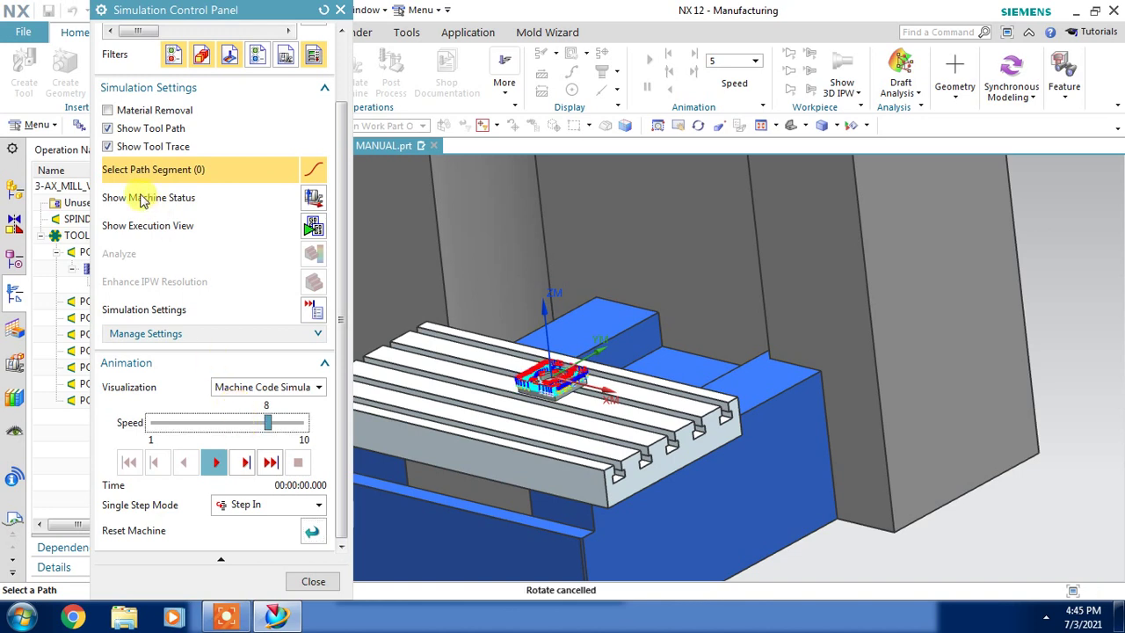
click(215, 461)
scroll(519, 320, up, 2)
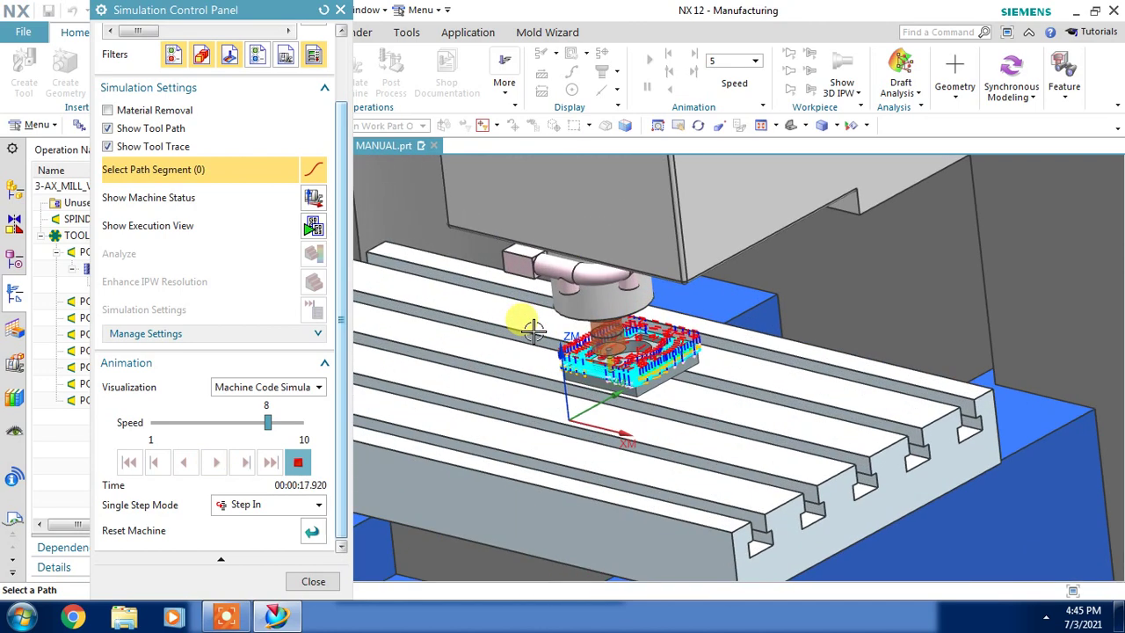
scroll(519, 320, up, 1)
click(279, 423)
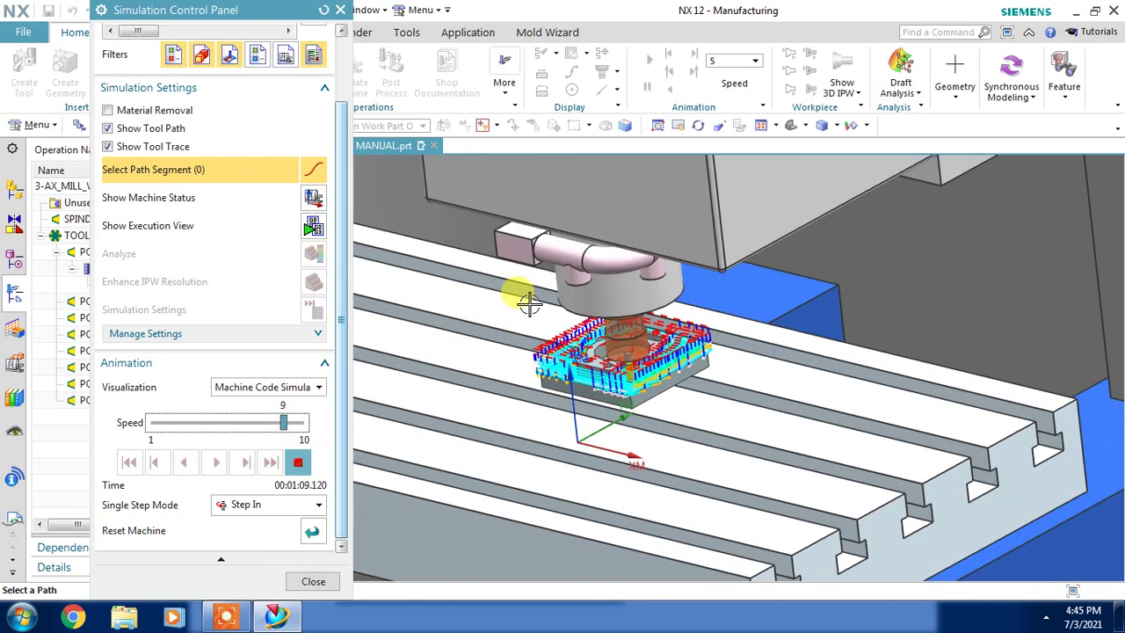
scroll(530, 303, up, 2)
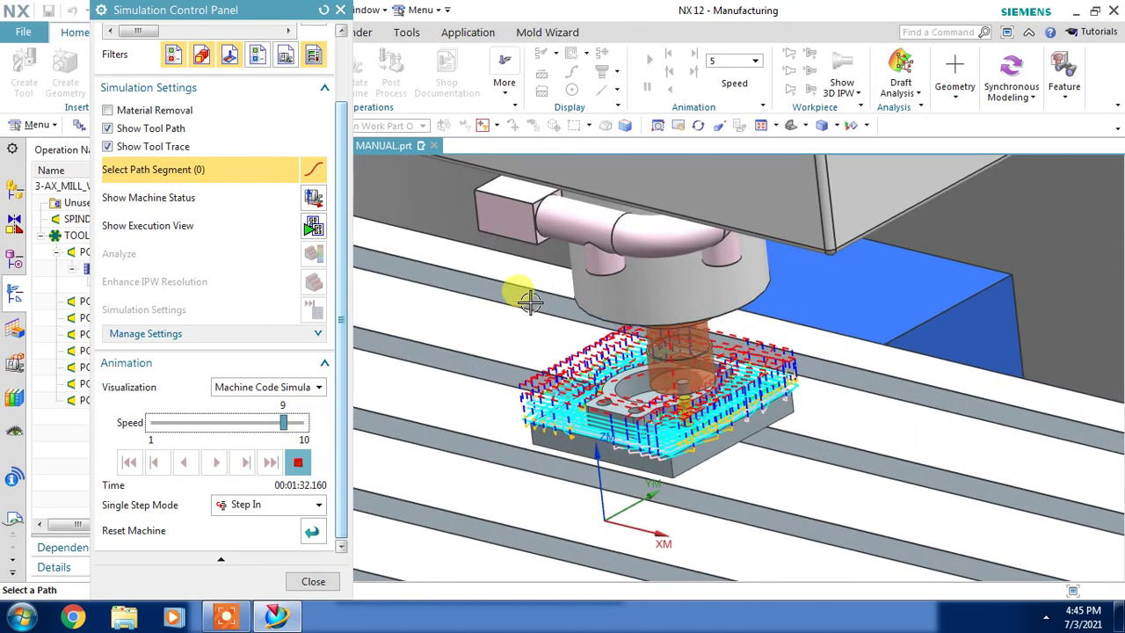
click(296, 463)
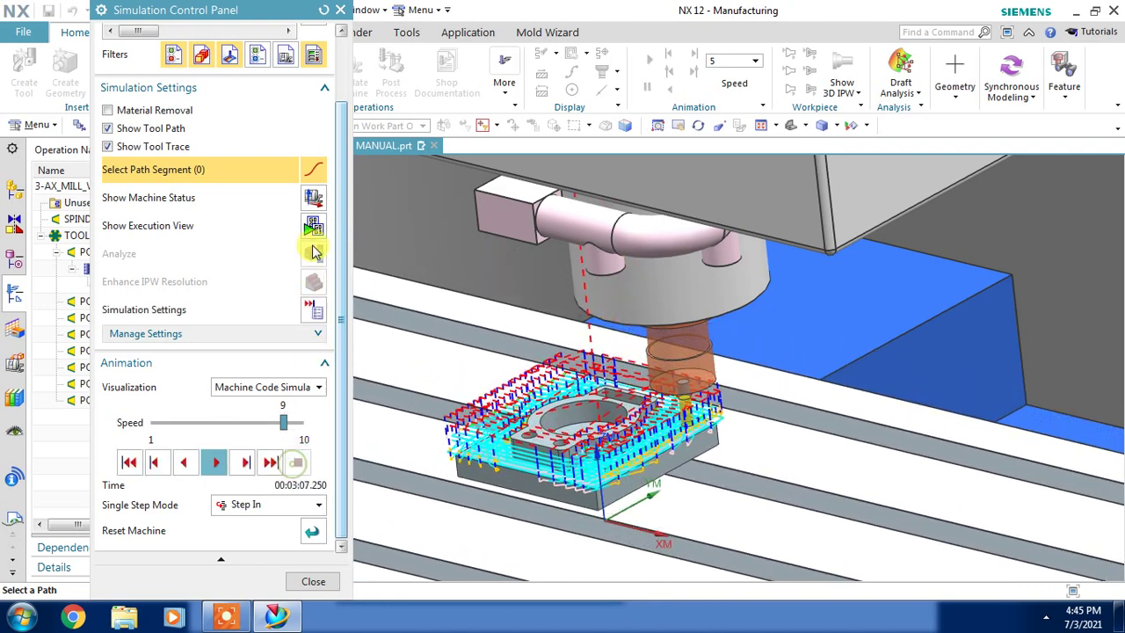
Step: Show the Execution View NC listing and arrange it beside the simulation controls
click(313, 226)
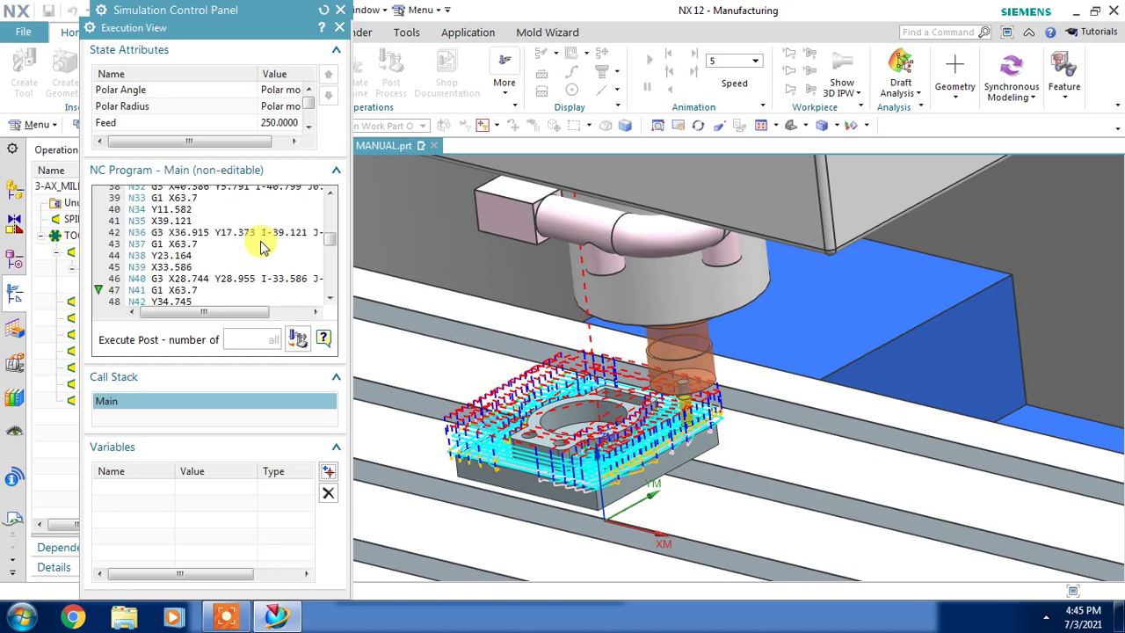
drag(192, 36, 137, 18)
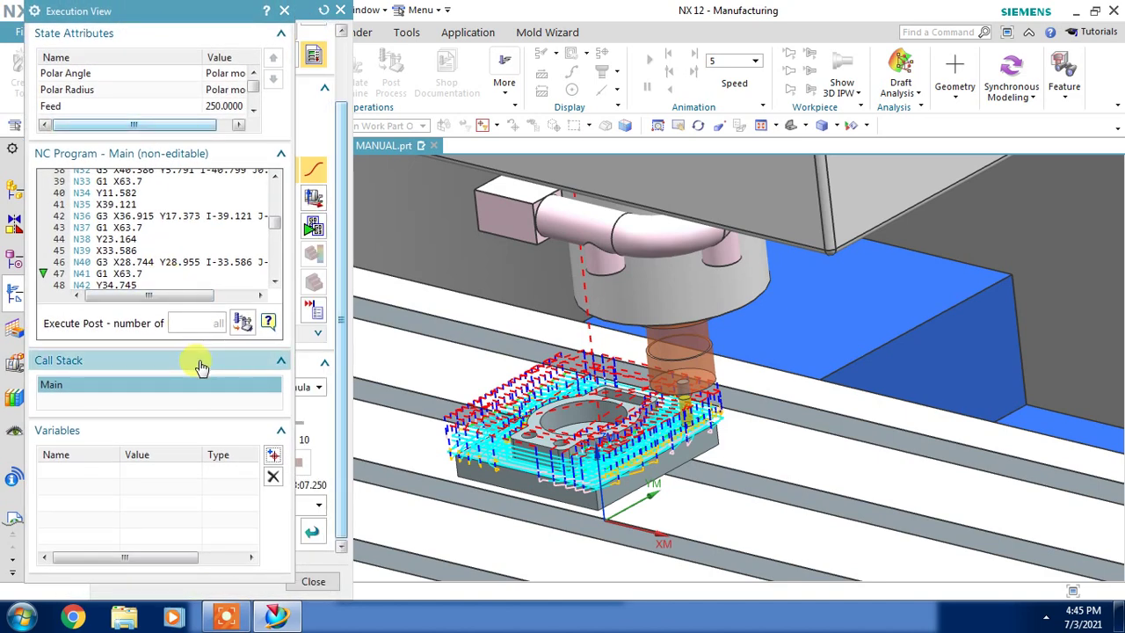
drag(303, 8, 892, 9)
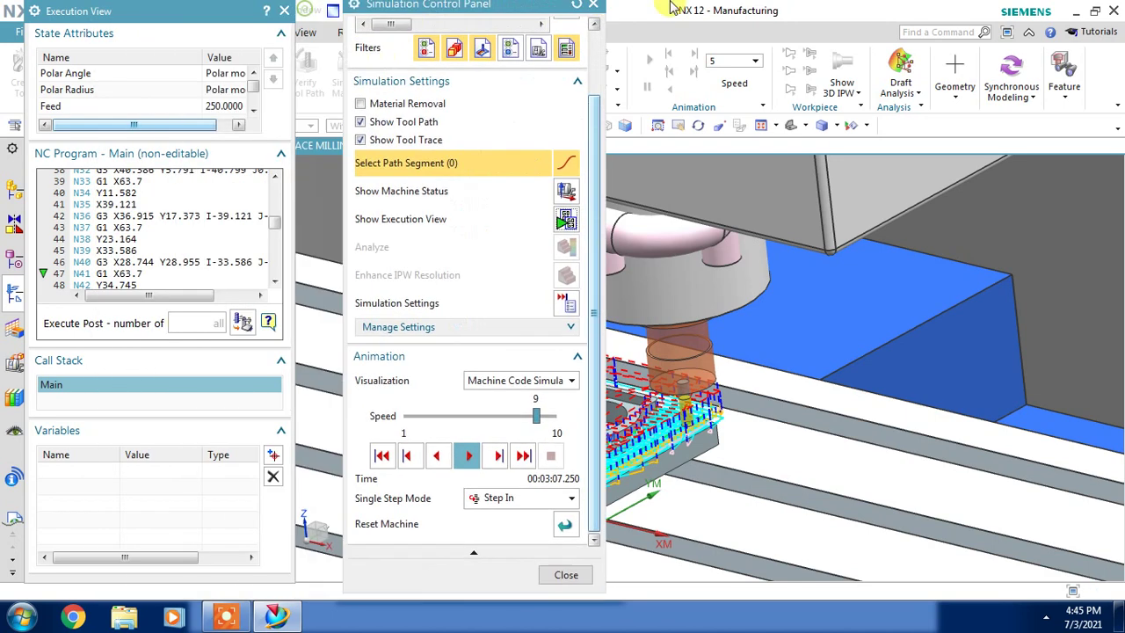
Step: Play the simulation to 00:07:07.601, stop it, and close the simulation
click(807, 461)
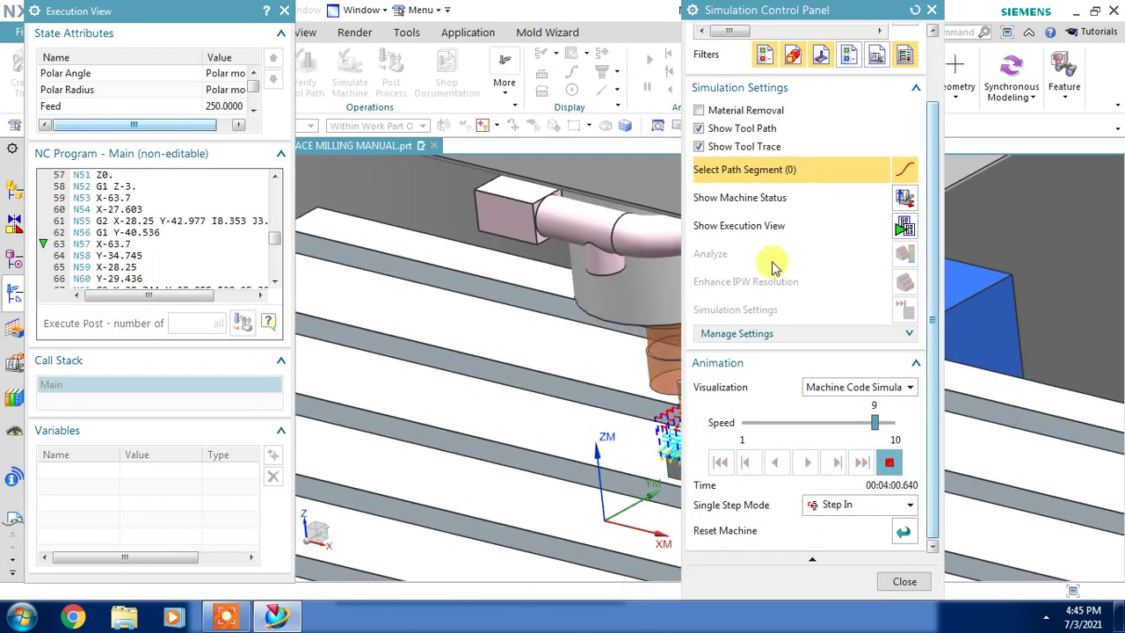
drag(795, 11, 895, 18)
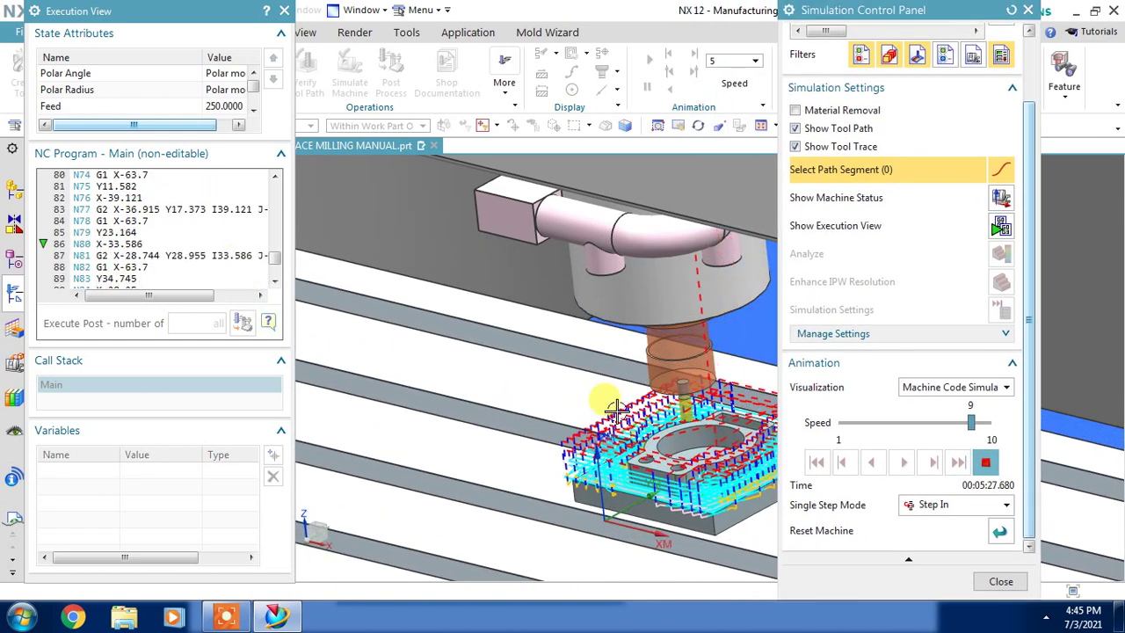
click(988, 466)
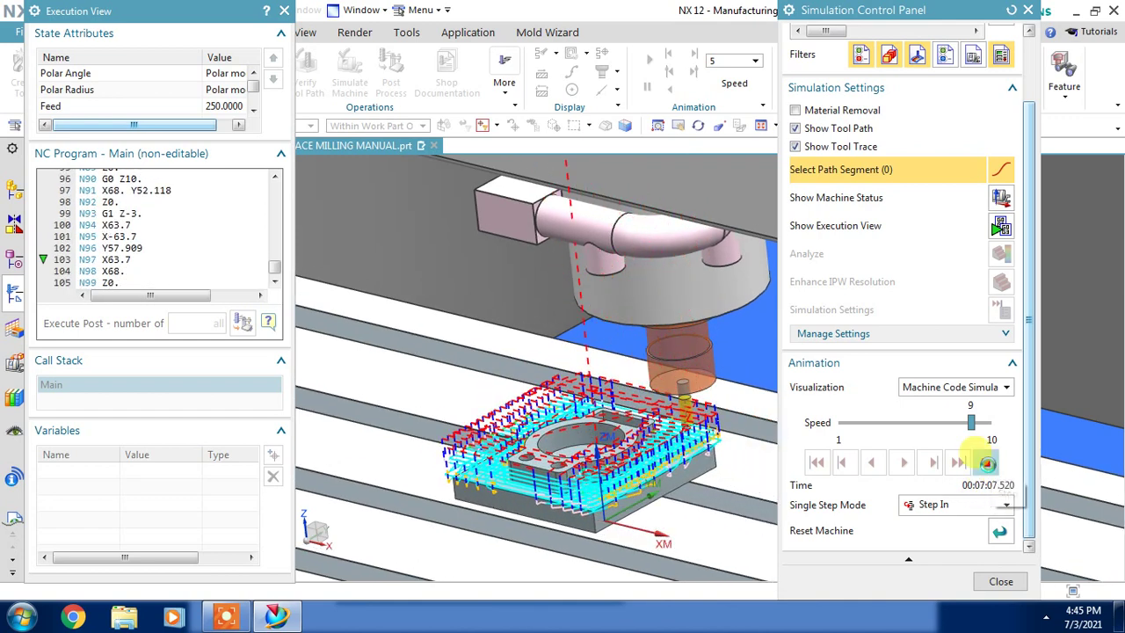
click(995, 581)
Step: Post-process with 3-Ax_Mill_Vertical_PC, overwrite FACE MILLING MANUAL.ptp, and close the report
scroll(562, 334, down, 3)
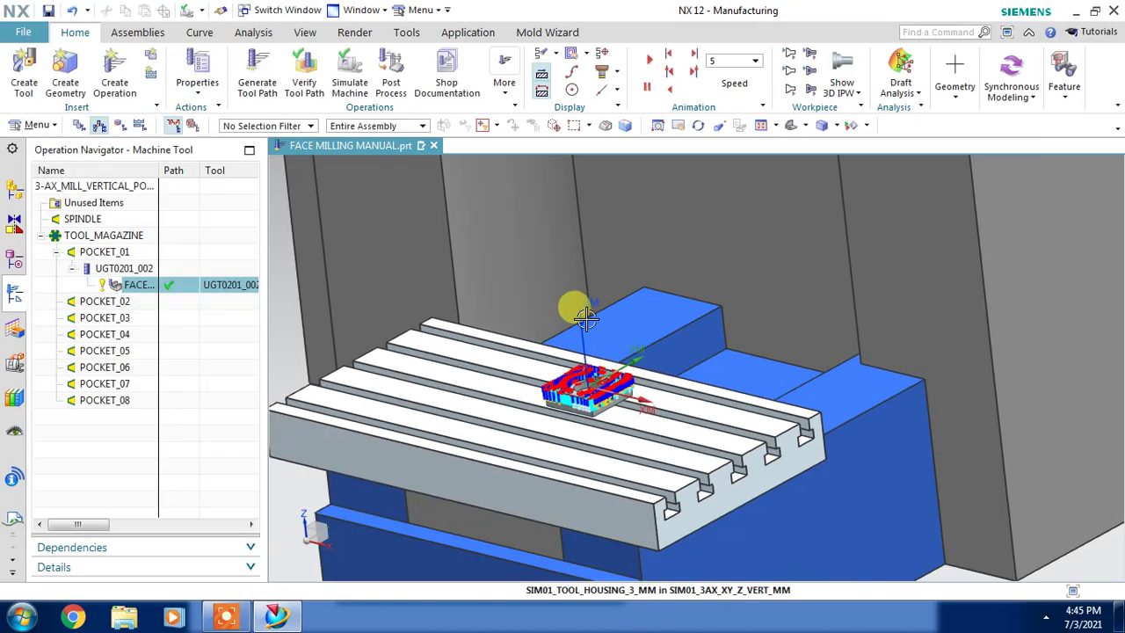
mouse_move(615, 316)
middle_down()
mouse_move(644, 323)
mouse_move(624, 318)
middle_up()
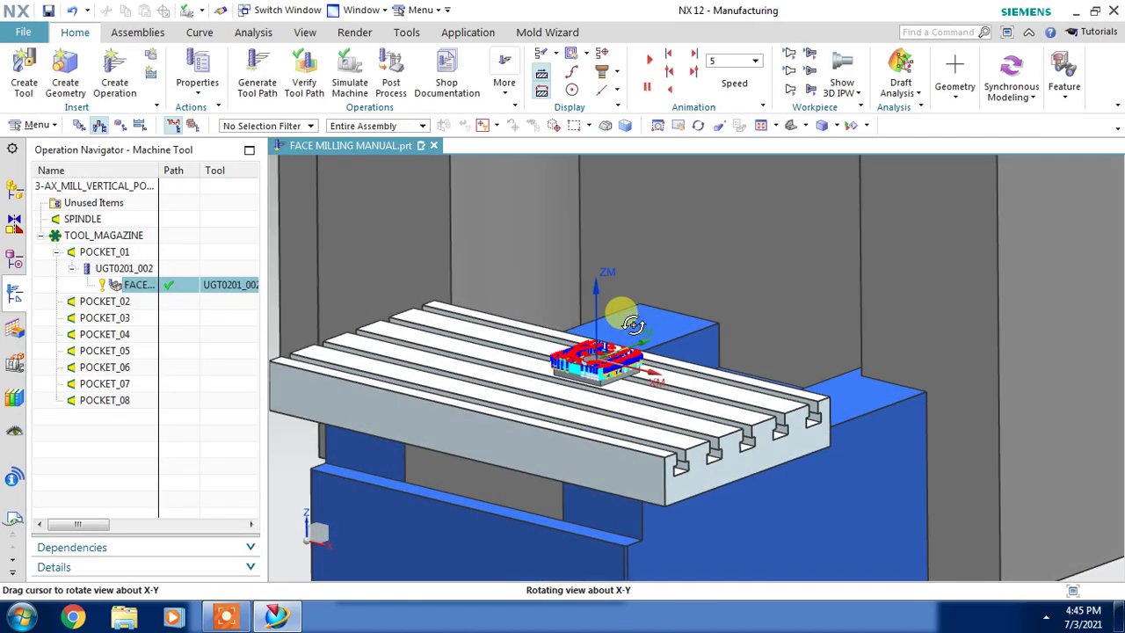
click(386, 80)
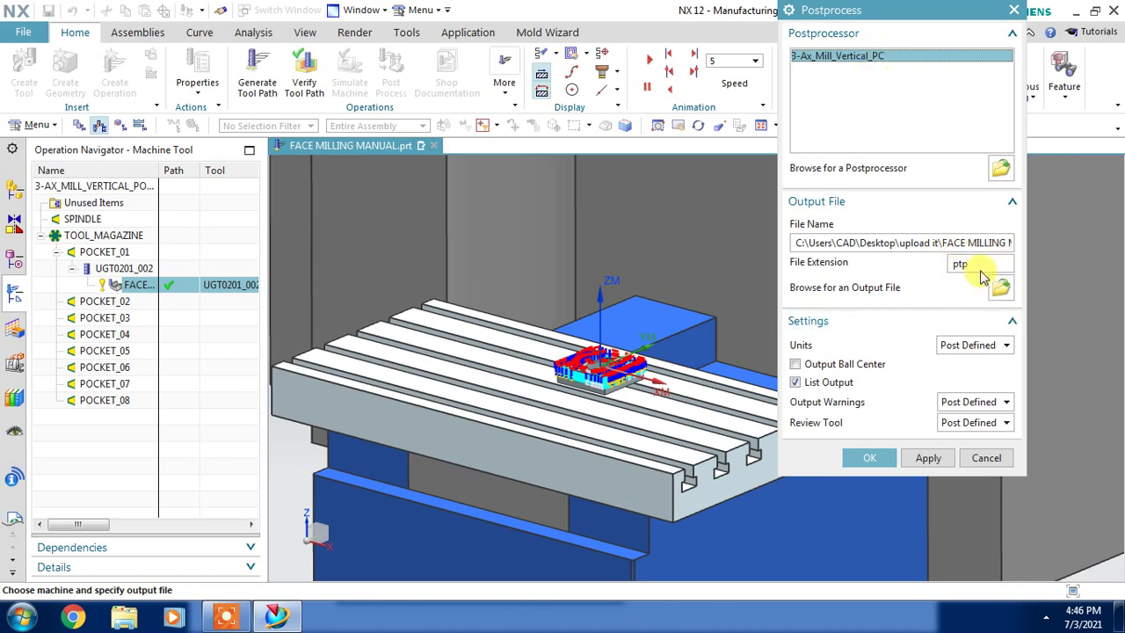
click(870, 458)
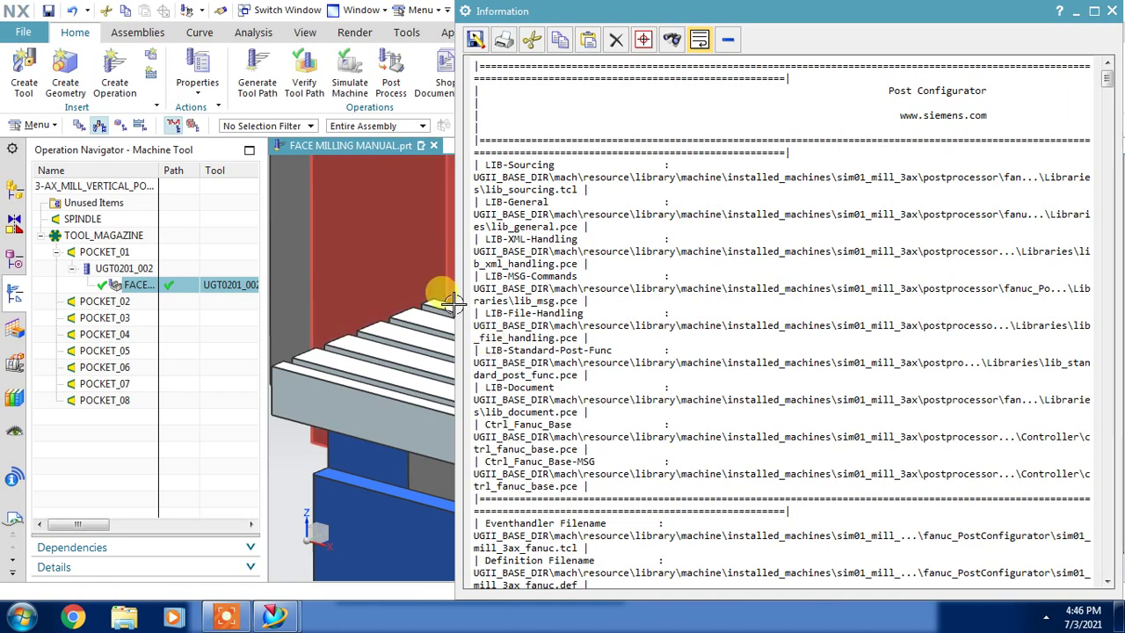
click(1112, 11)
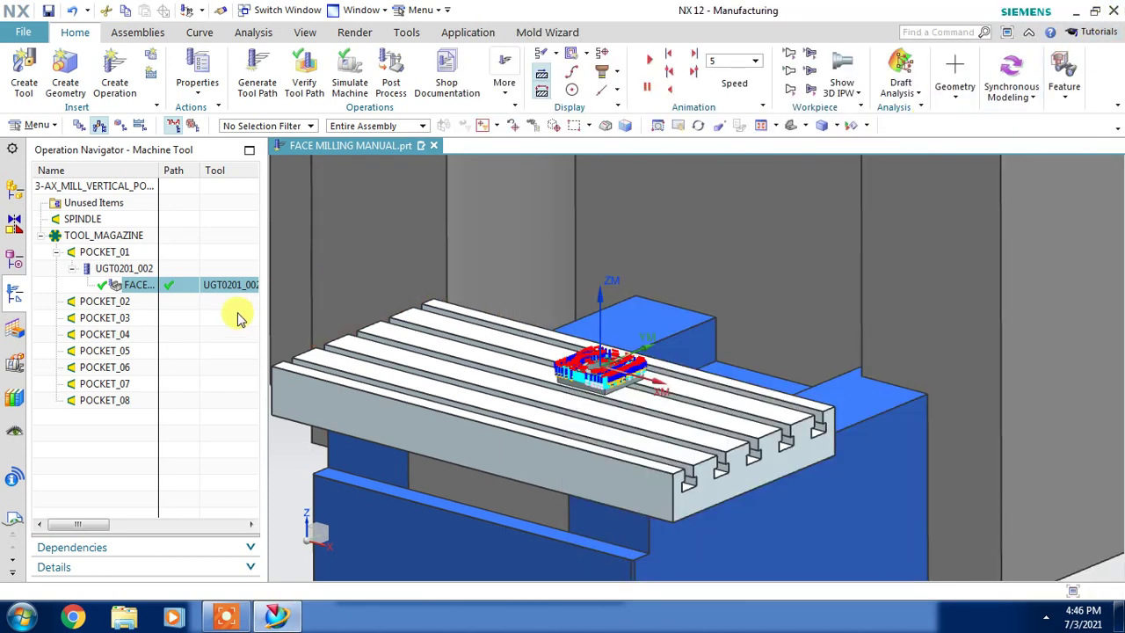
Step: Switch to Geometry View and delete the FACE_MILLING_MANUAL operation
click(120, 127)
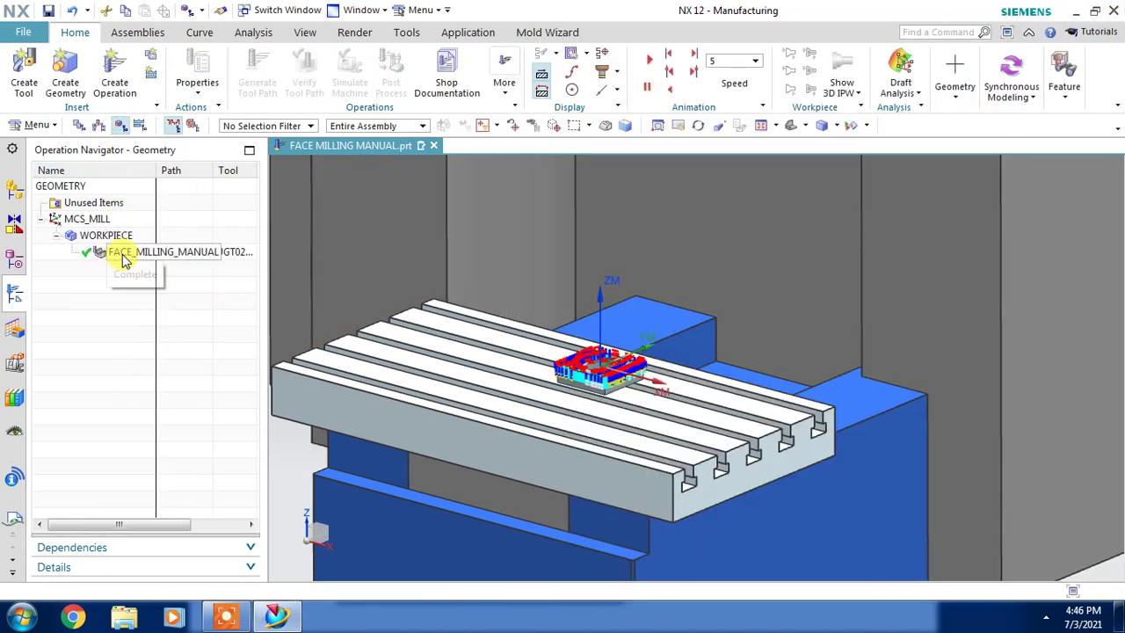
click(124, 257)
right_click(124, 257)
click(132, 261)
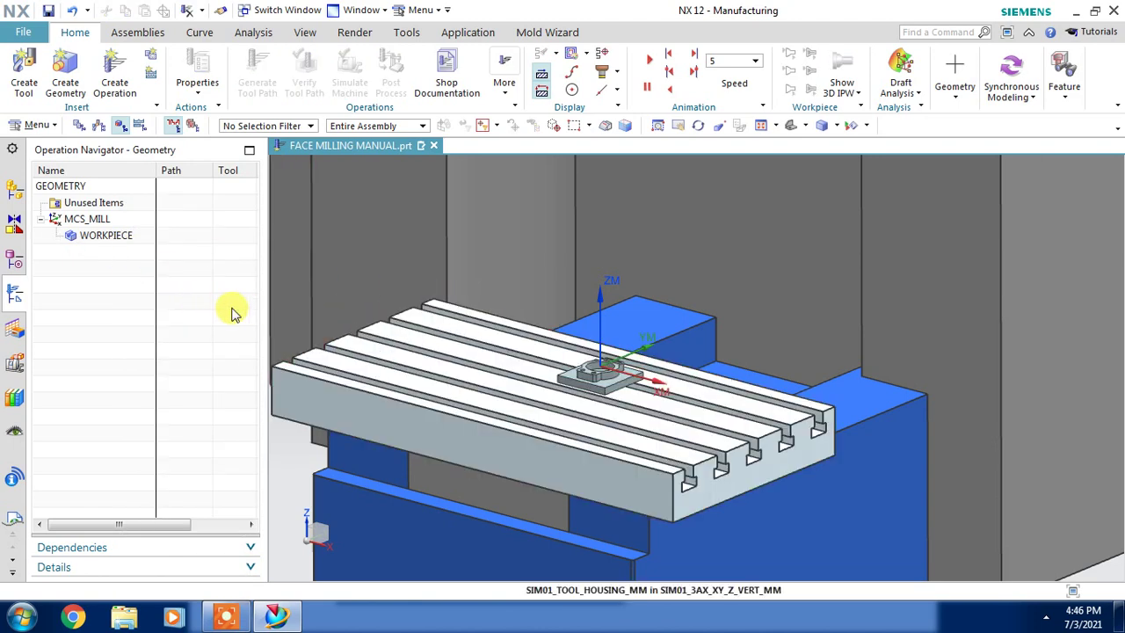
Step: Select WORKPIECE, open and cancel its toolpath visualization, then reorient the view
double_click(107, 241)
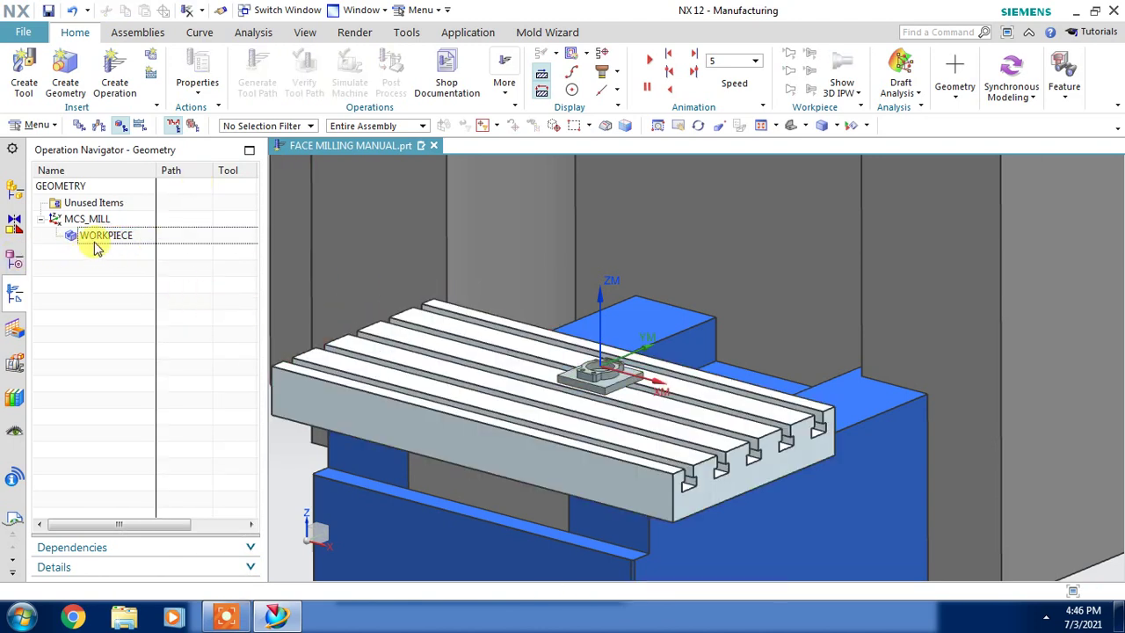
click(303, 71)
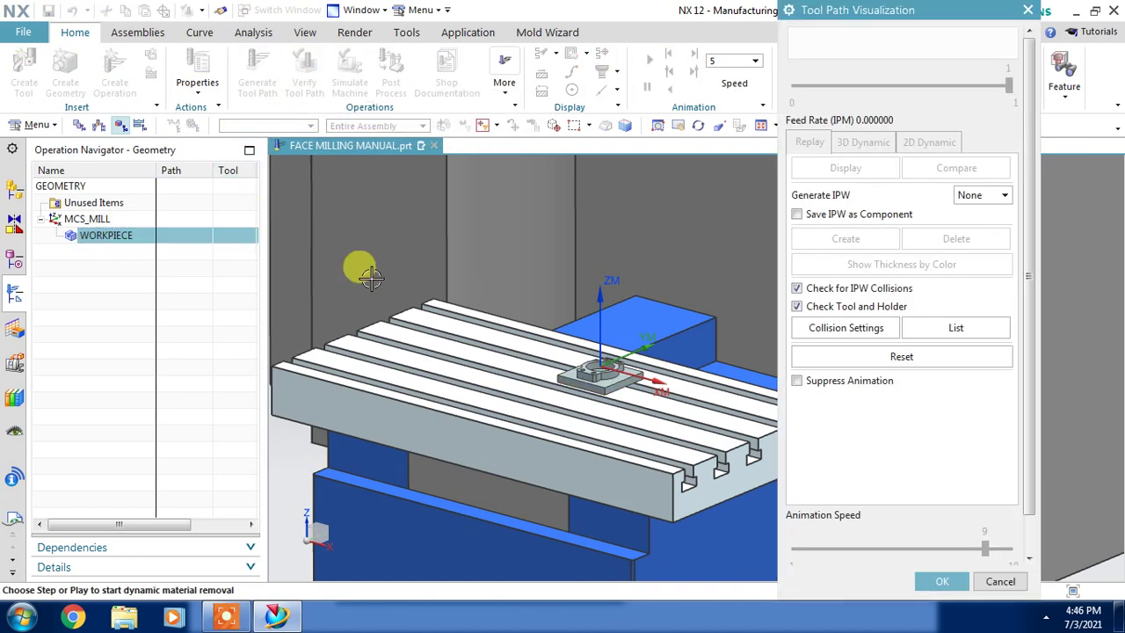
click(1002, 576)
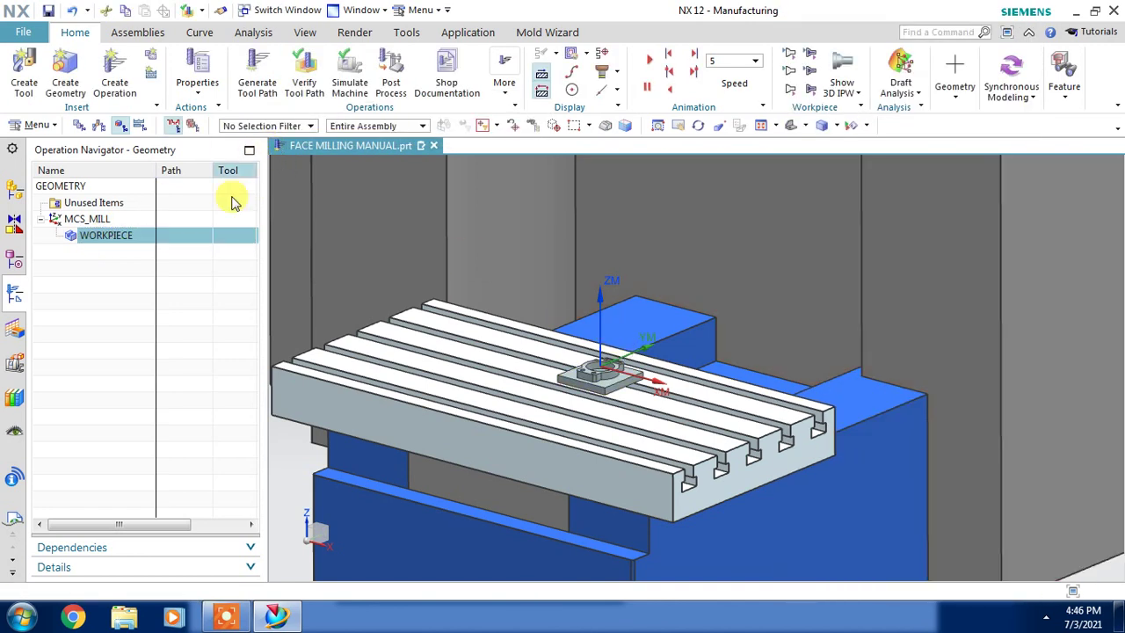
middle_drag(563, 296, 572, 310)
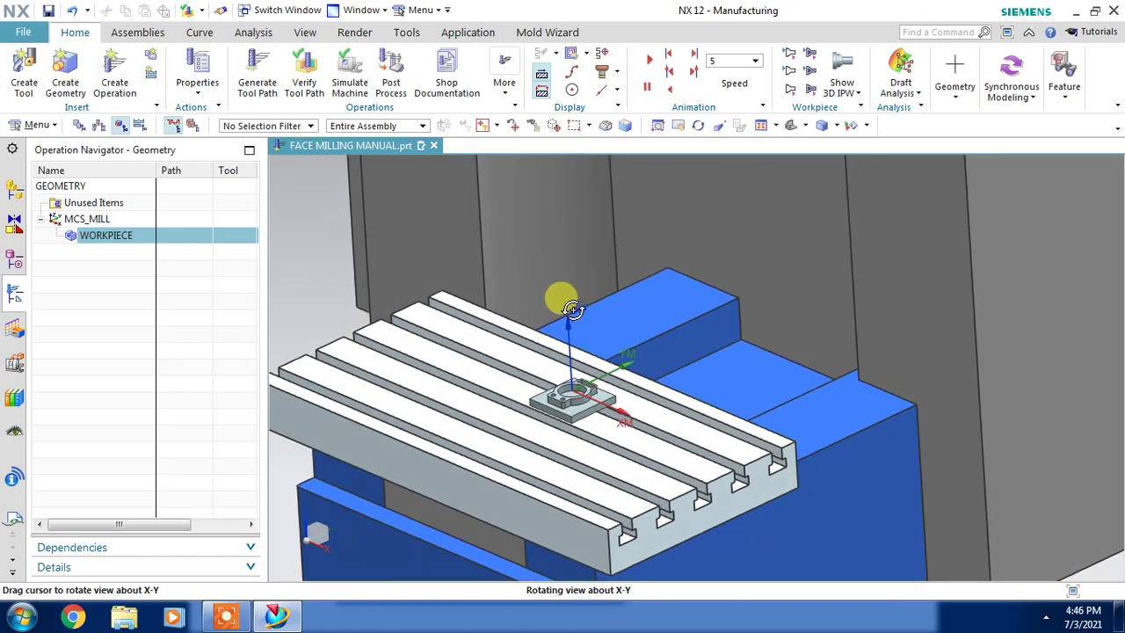
scroll(567, 391, down, 3)
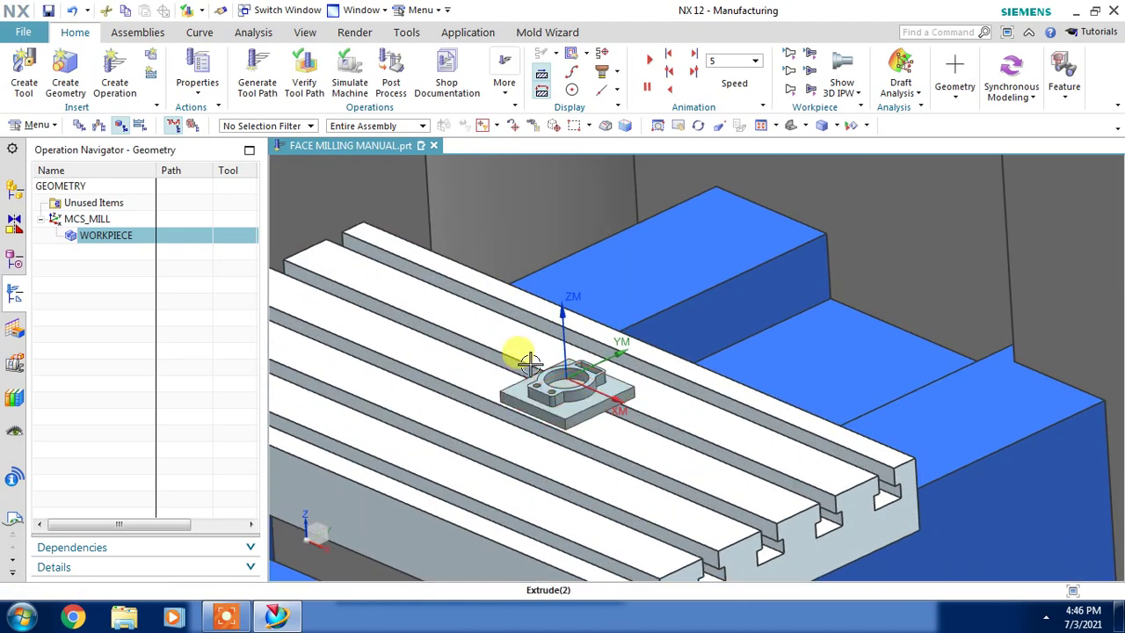
click(36, 125)
mouse_move(47, 226)
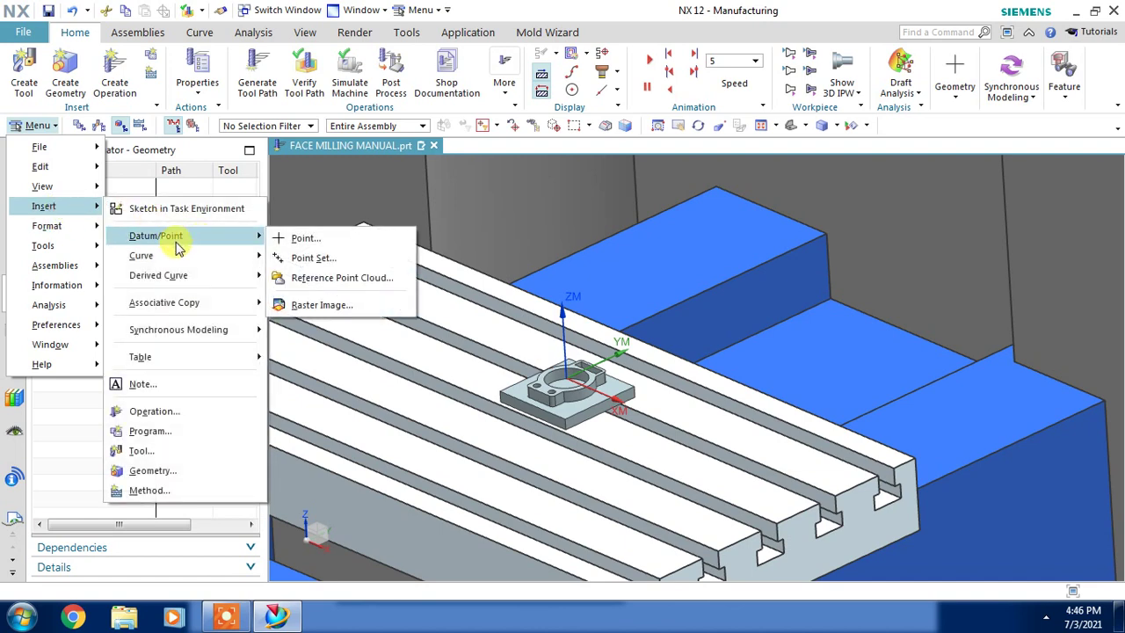
mouse_move(43, 245)
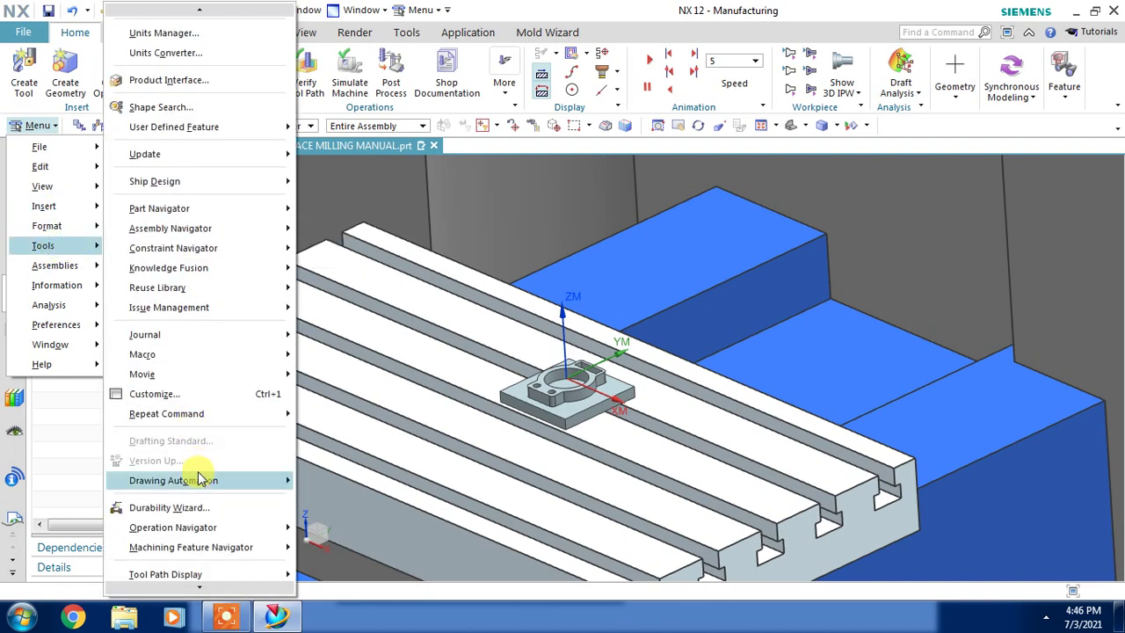
Step: Launch Simulate Machine Code File from the Tools menu
scroll(207, 479, down, 3)
scroll(215, 479, down, 3)
scroll(224, 482, down, 1)
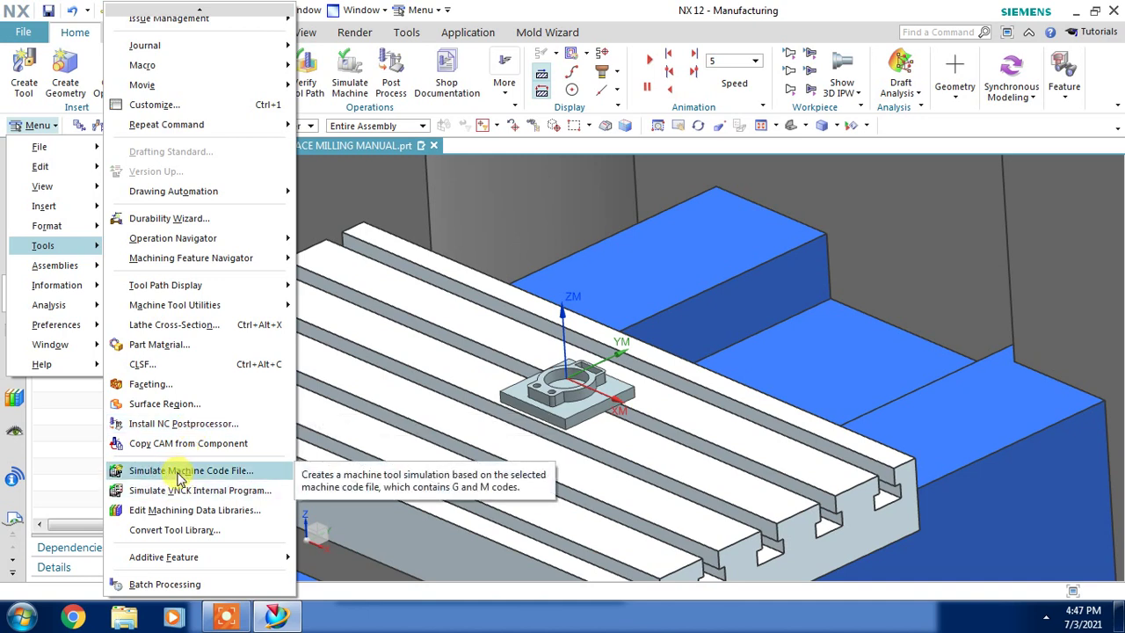
click(178, 476)
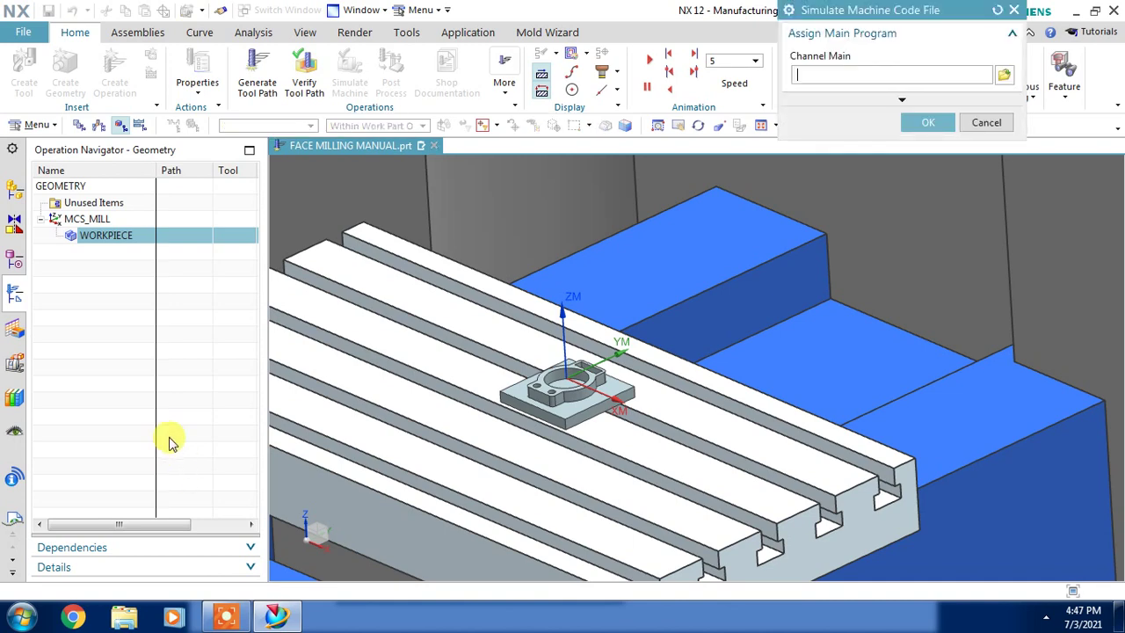
Step: Assign FLOOR AND WALL 1.ptp as the Channel Main program file and confirm
click(1003, 77)
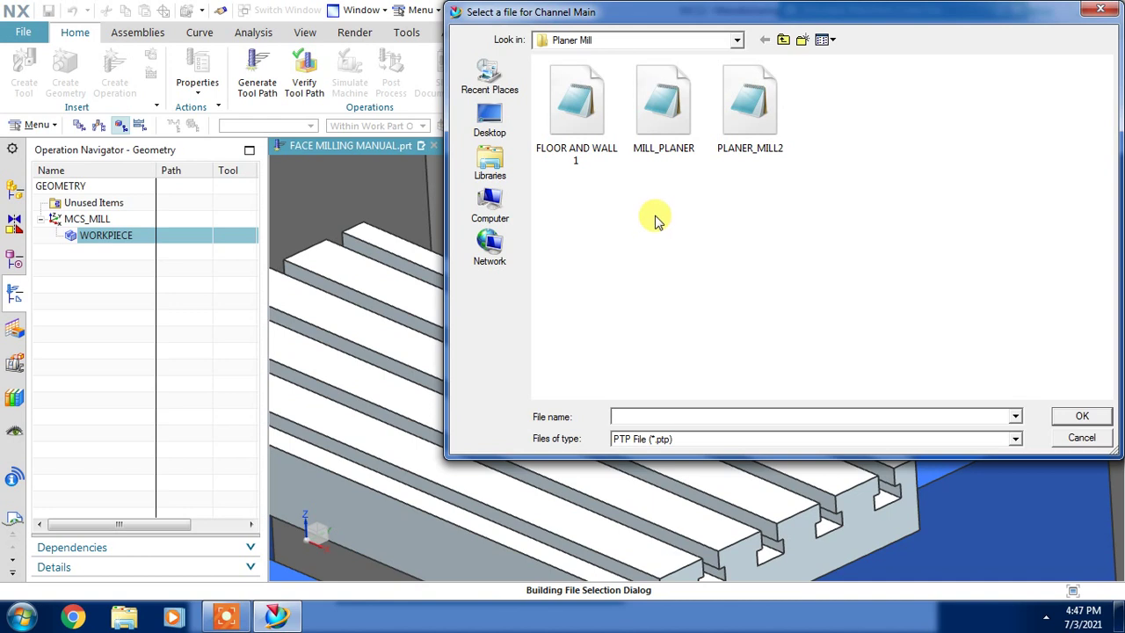
click(573, 101)
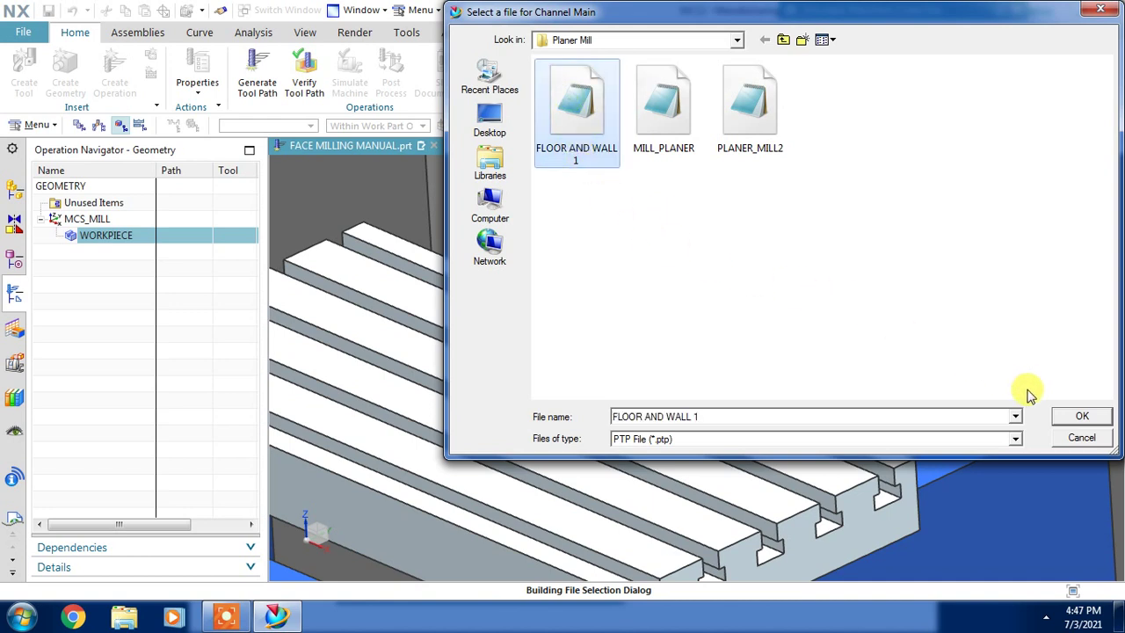
click(1069, 420)
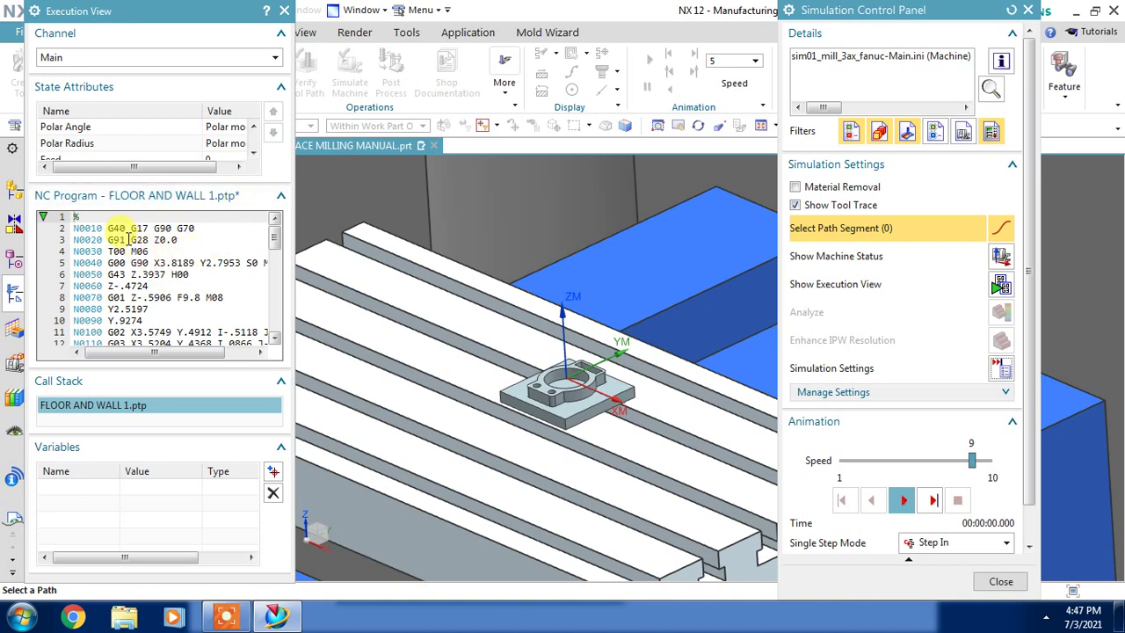
Step: Select lines 2 through 6 in the FLOOR AND WALL 1 NC listing
click(121, 252)
text(1)
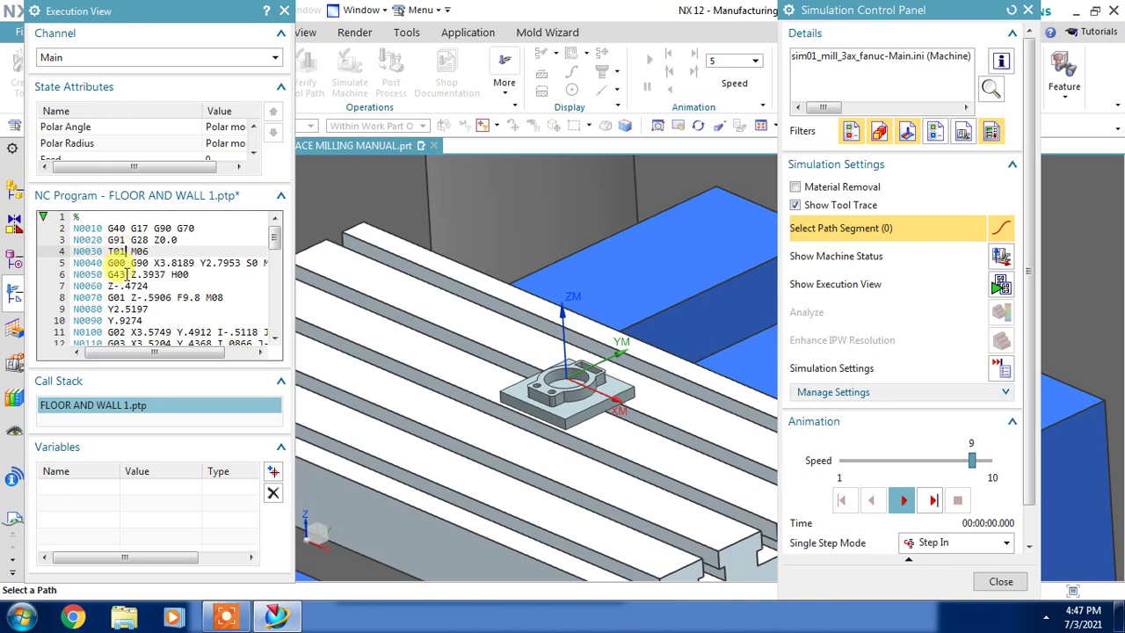
click(128, 274)
click(122, 239)
click(105, 226)
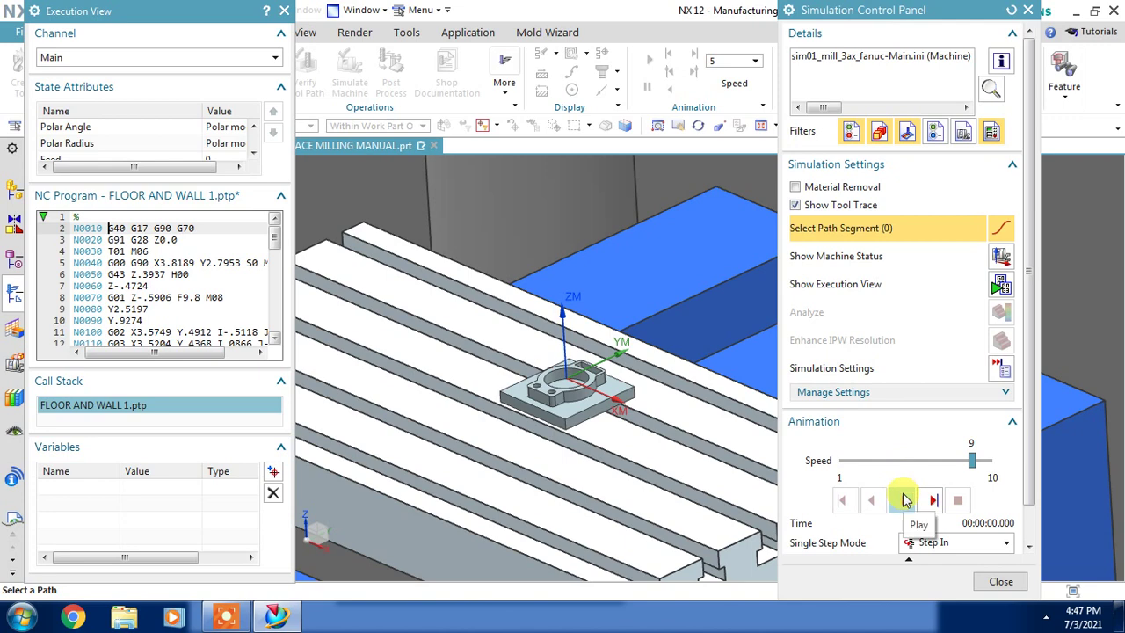
Step: Play the FLOOR AND WALL 1 simulation twice, then close the simulation
click(906, 500)
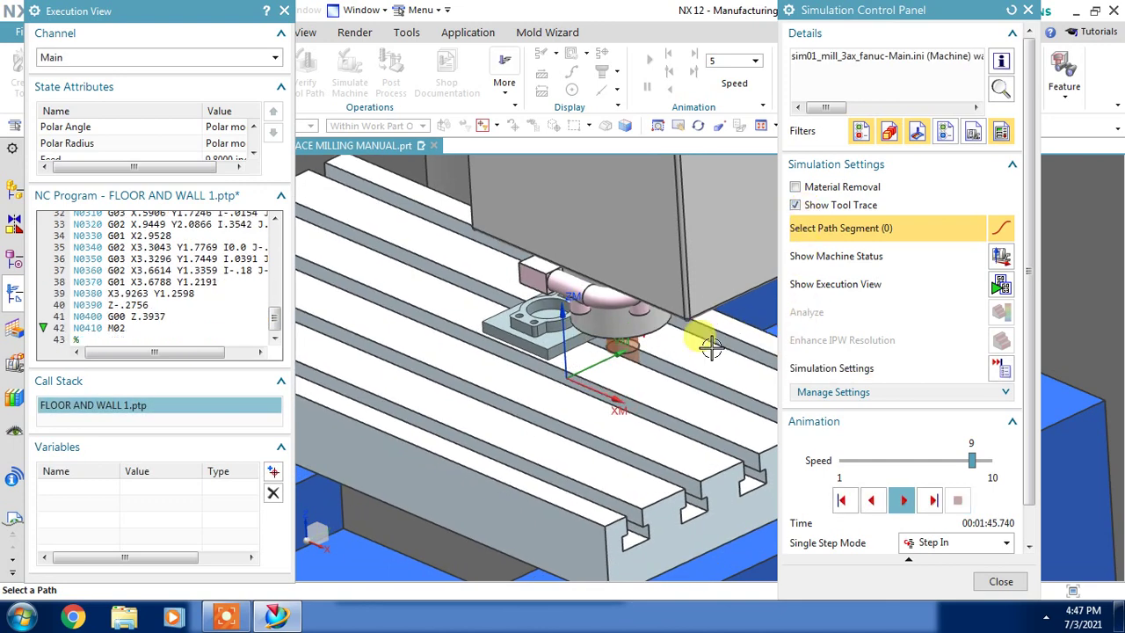
shift+middle_drag(666, 347, 689, 365)
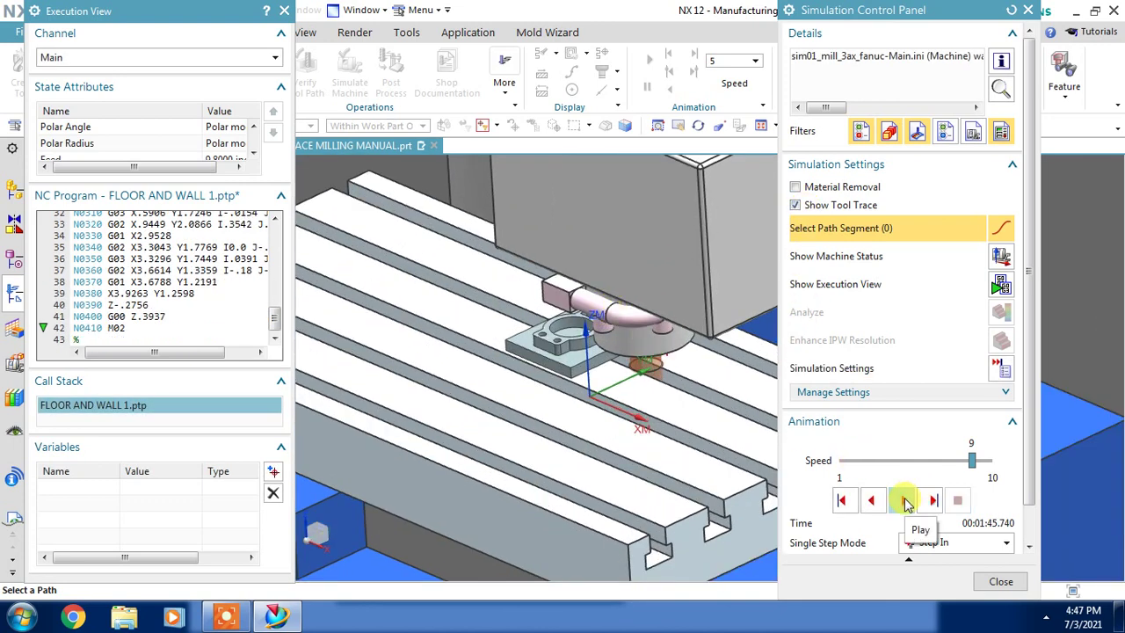
click(907, 502)
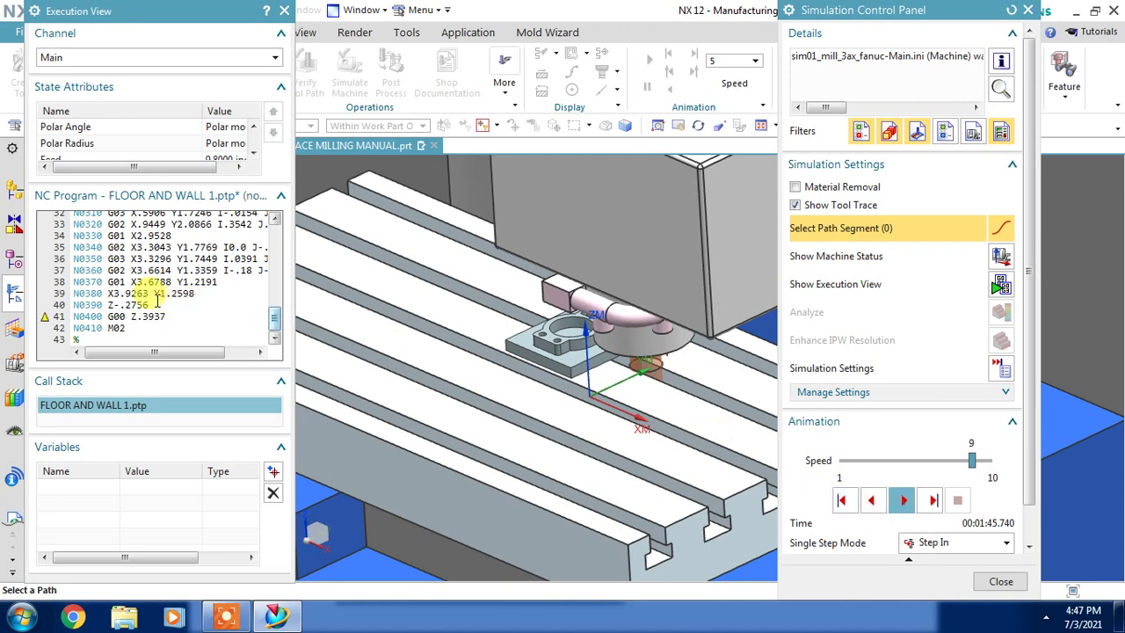
scroll(158, 300, up, 6)
scroll(157, 299, up, 4)
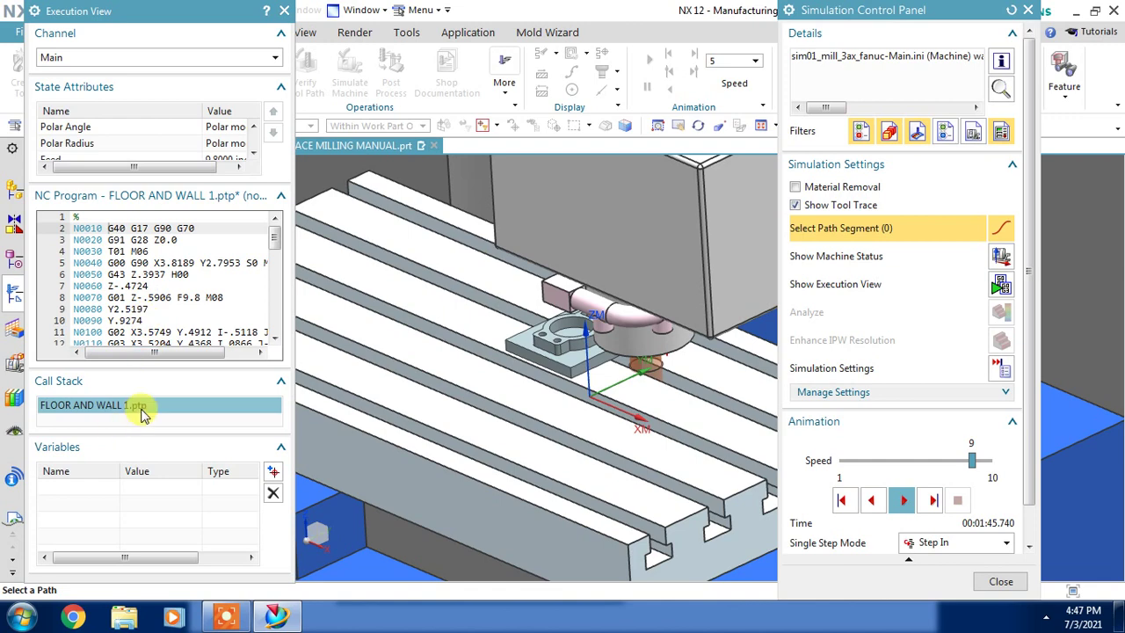
click(1028, 11)
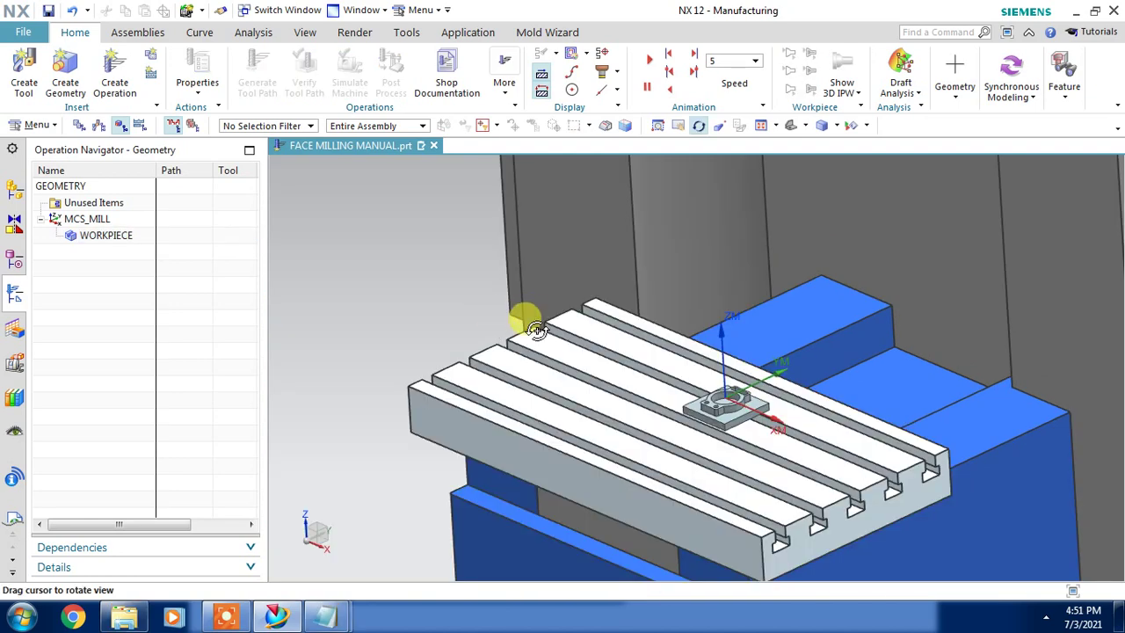
Step: Start a new Simulate Machine Code File session, loading sim01_mill_3ax_fanuc-Main.ini
middle_drag(492, 325, 837, 444)
scroll(835, 442, down, 2)
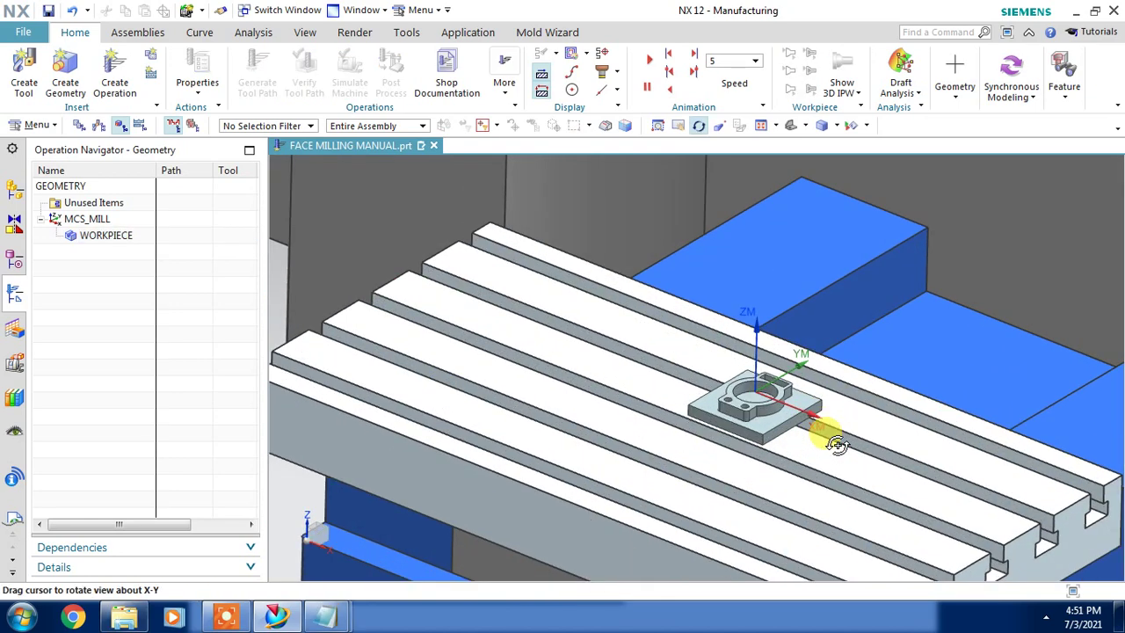
scroll(829, 439, down, 2)
click(22, 127)
mouse_move(43, 245)
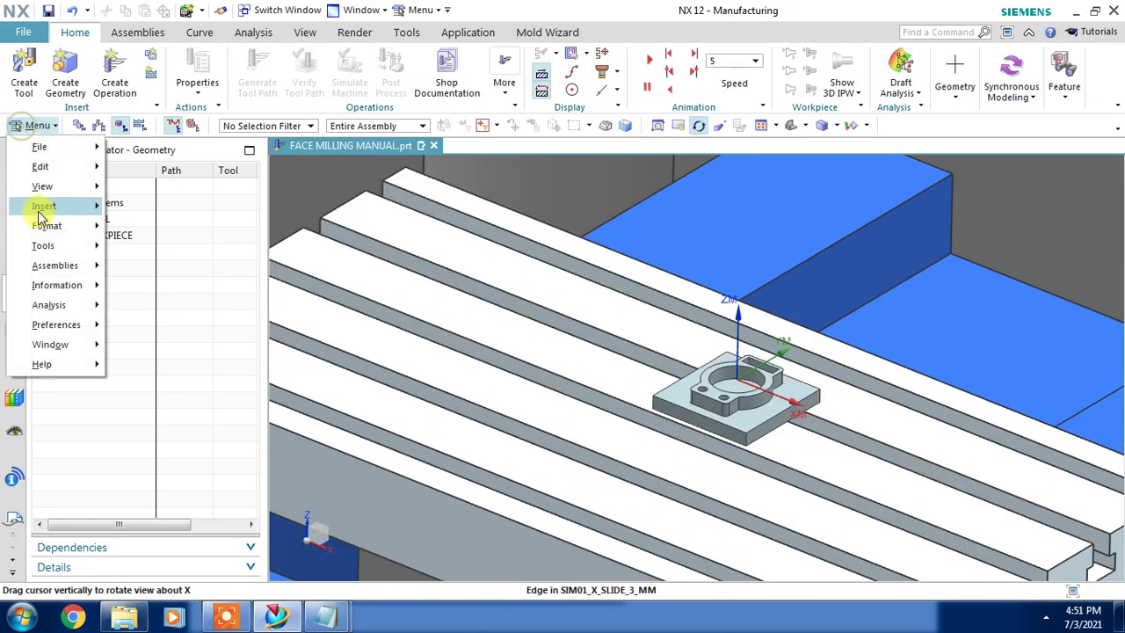
scroll(214, 502, down, 3)
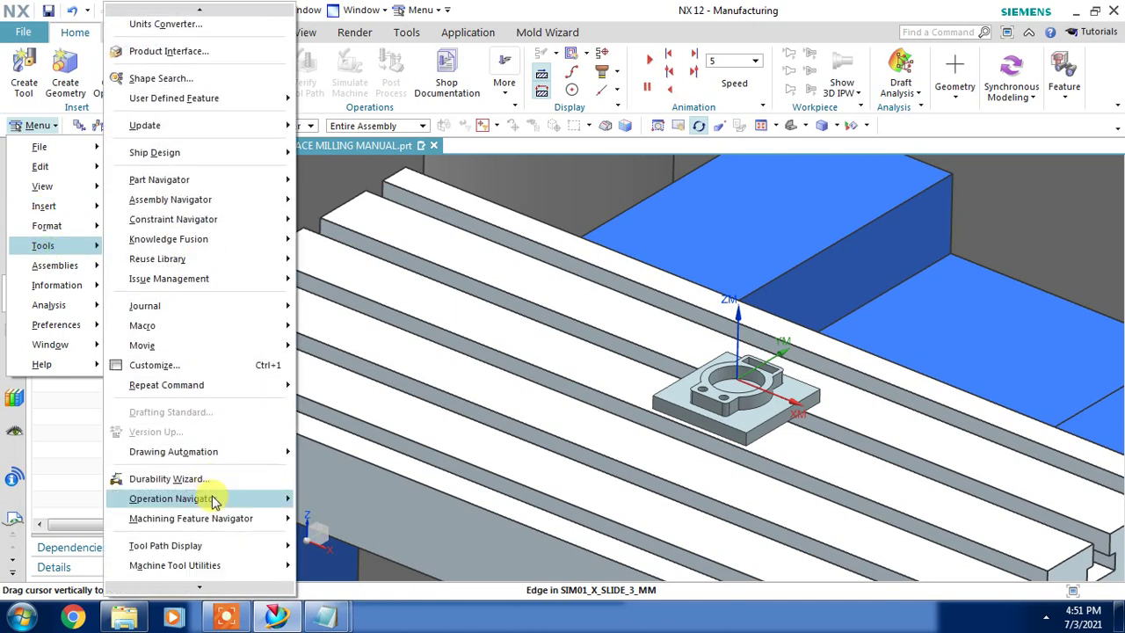
scroll(188, 532, down, 3)
scroll(214, 557, down, 2)
scroll(210, 538, down, 2)
scroll(211, 537, down, 2)
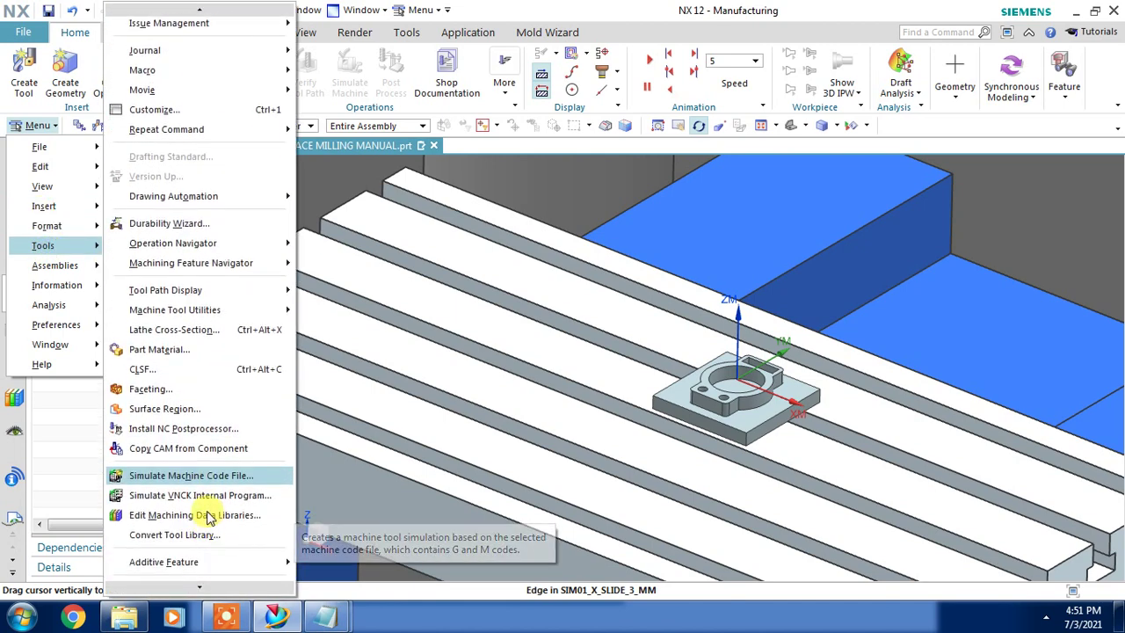
click(214, 482)
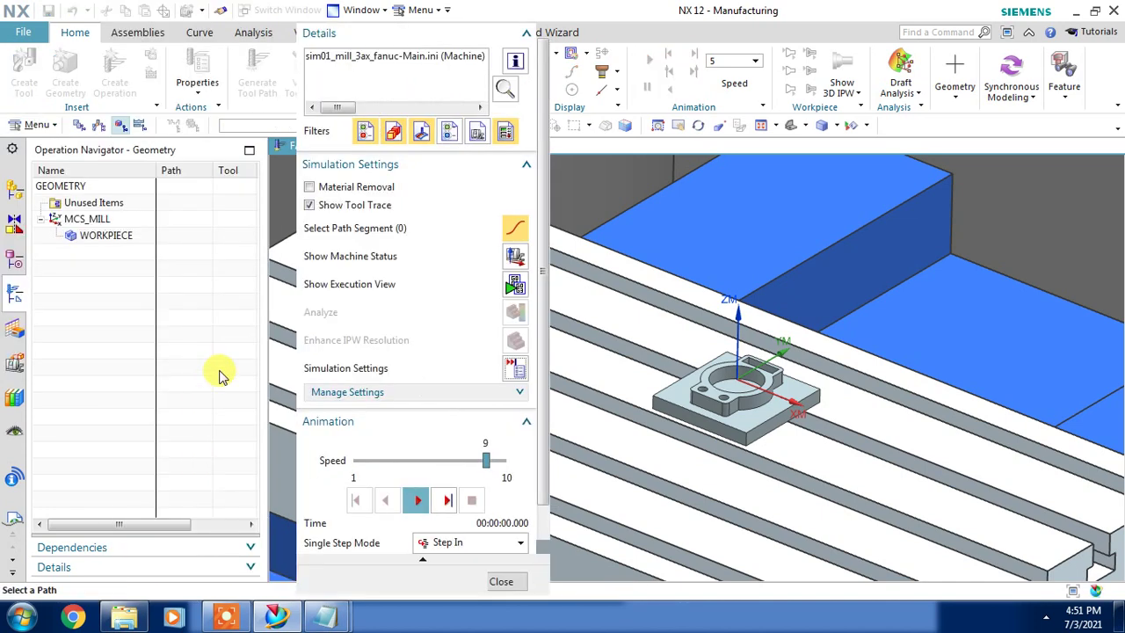
Step: Show the execution view and cut out all the existing NC program text
click(515, 283)
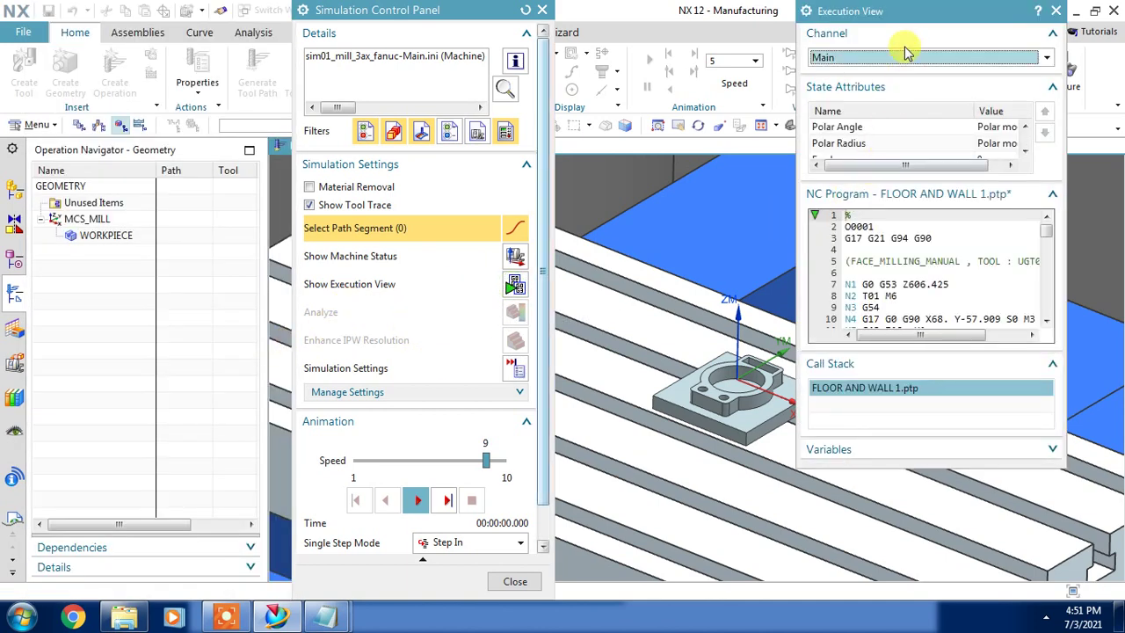
drag(902, 18, 124, 59)
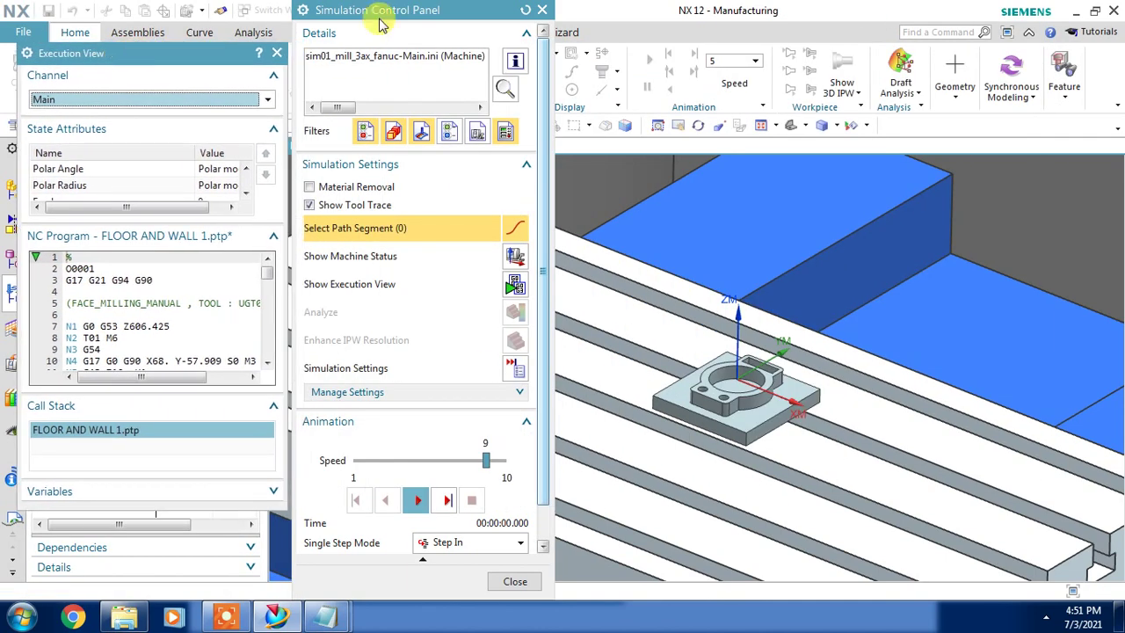
drag(398, 14, 518, 24)
click(180, 327)
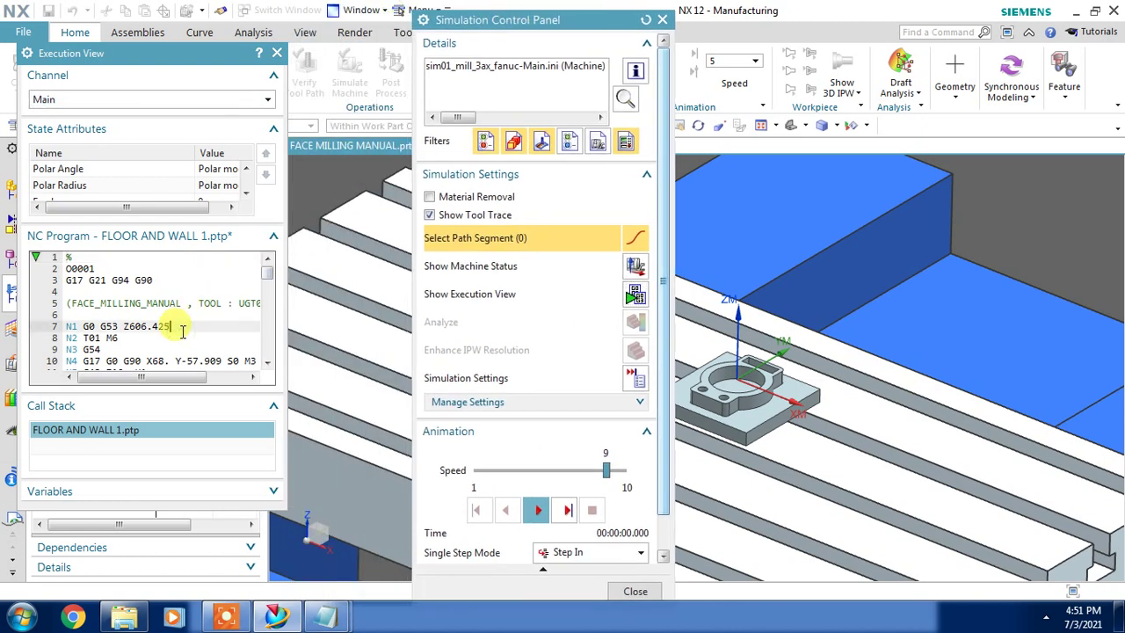
key(ctrl+a)
right_click(181, 330)
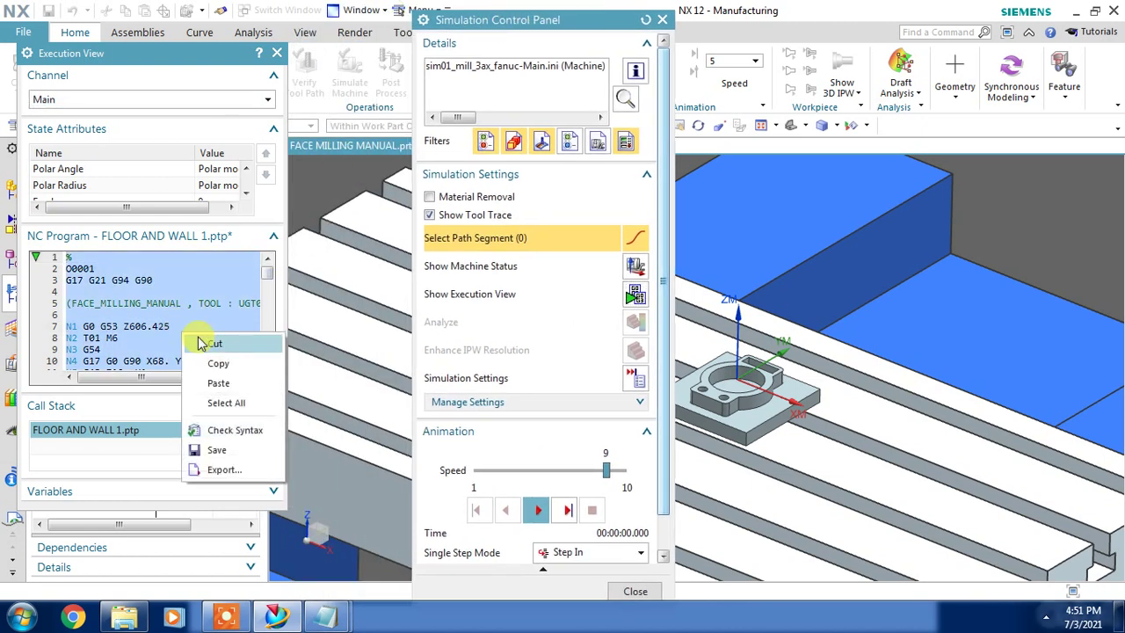
click(211, 344)
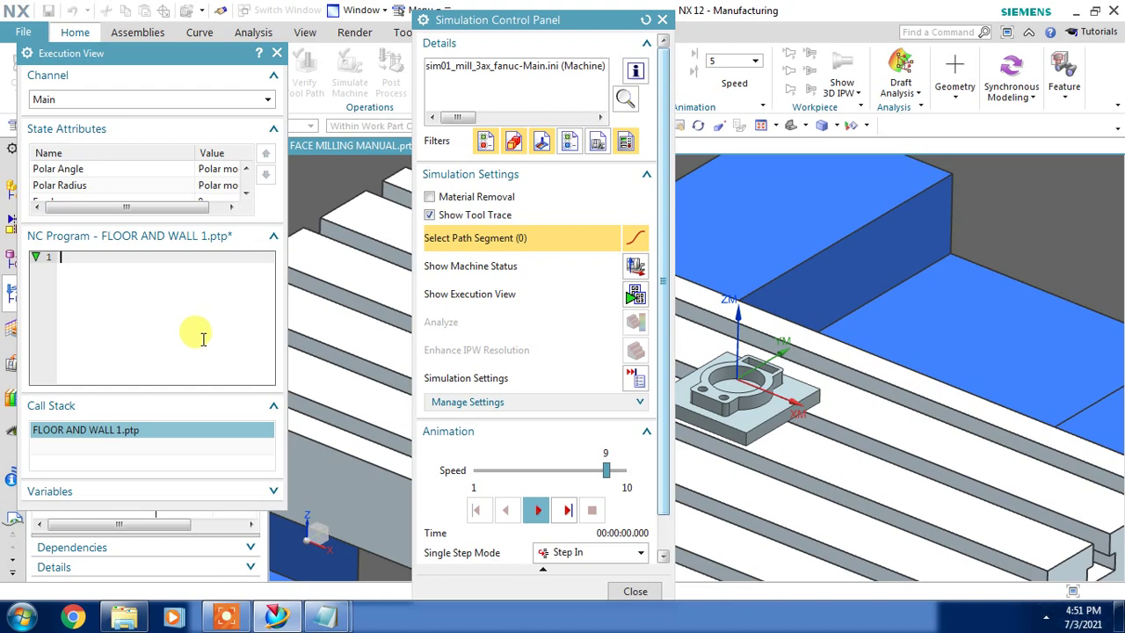
mouse_move(325, 617)
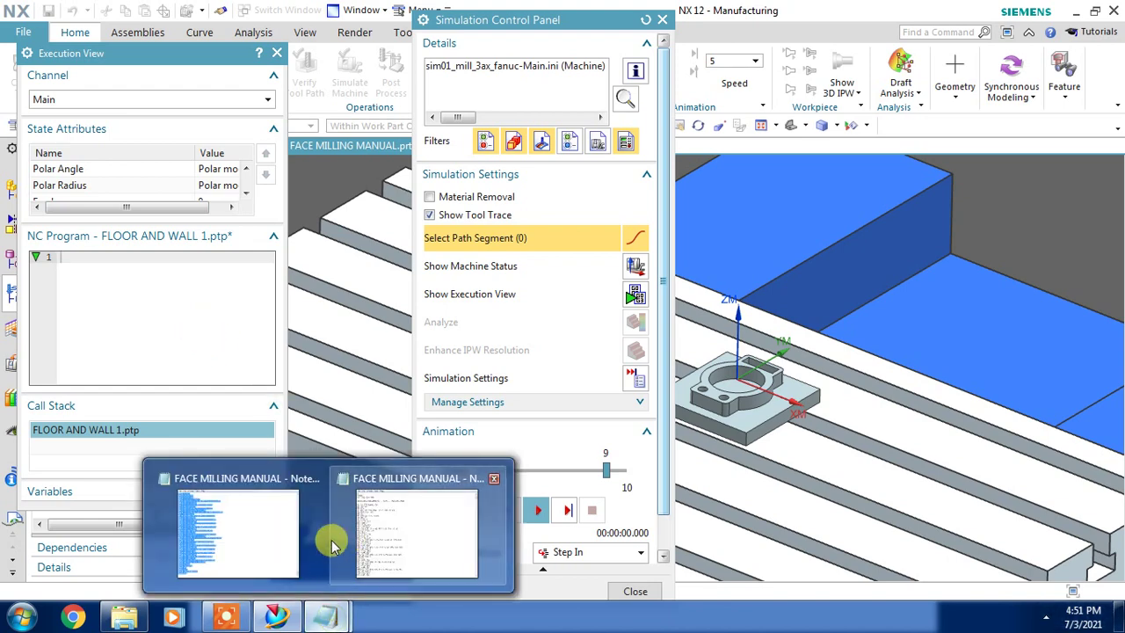
Step: Copy the FACE MILLING MANUAL G-code from Notepad and paste it into the NC listing
click(308, 535)
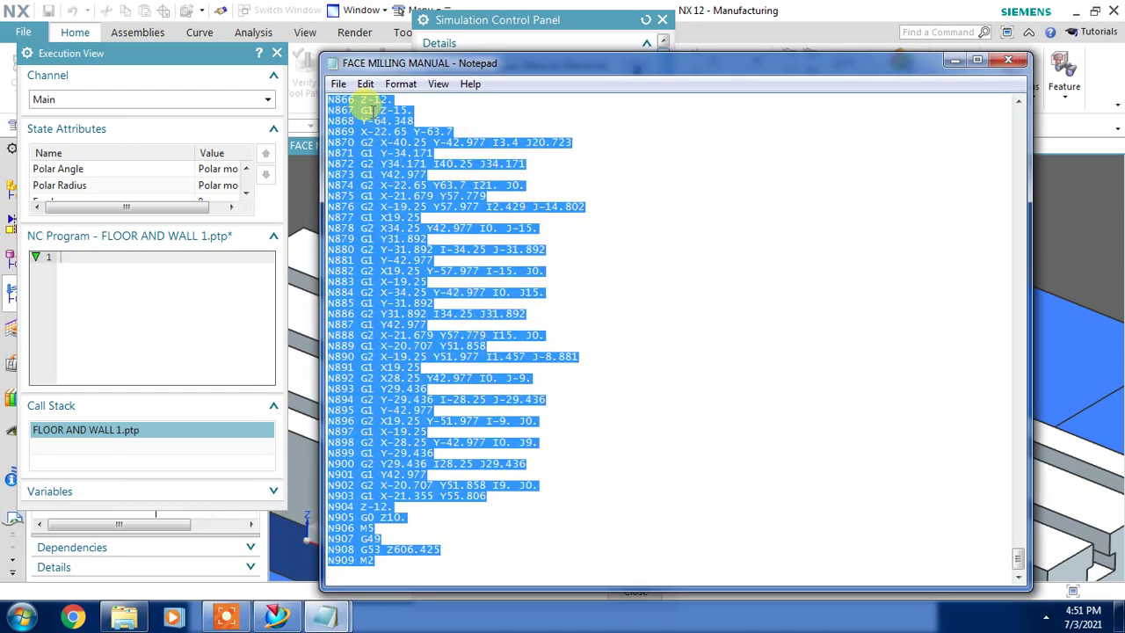
click(364, 83)
click(392, 146)
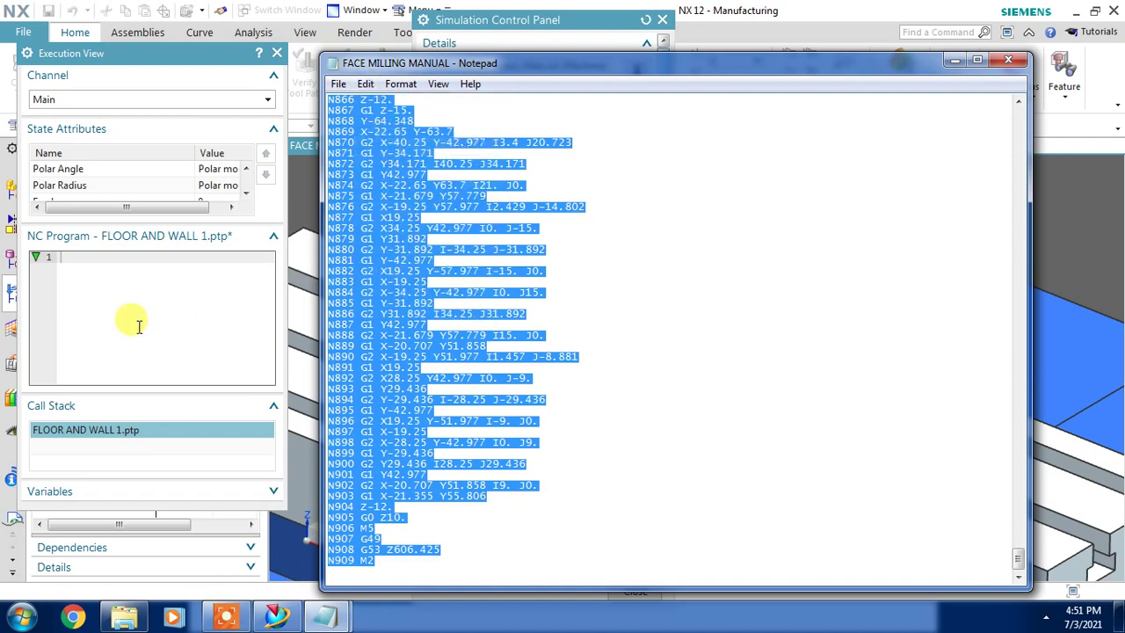
click(122, 306)
key(ctrl+v)
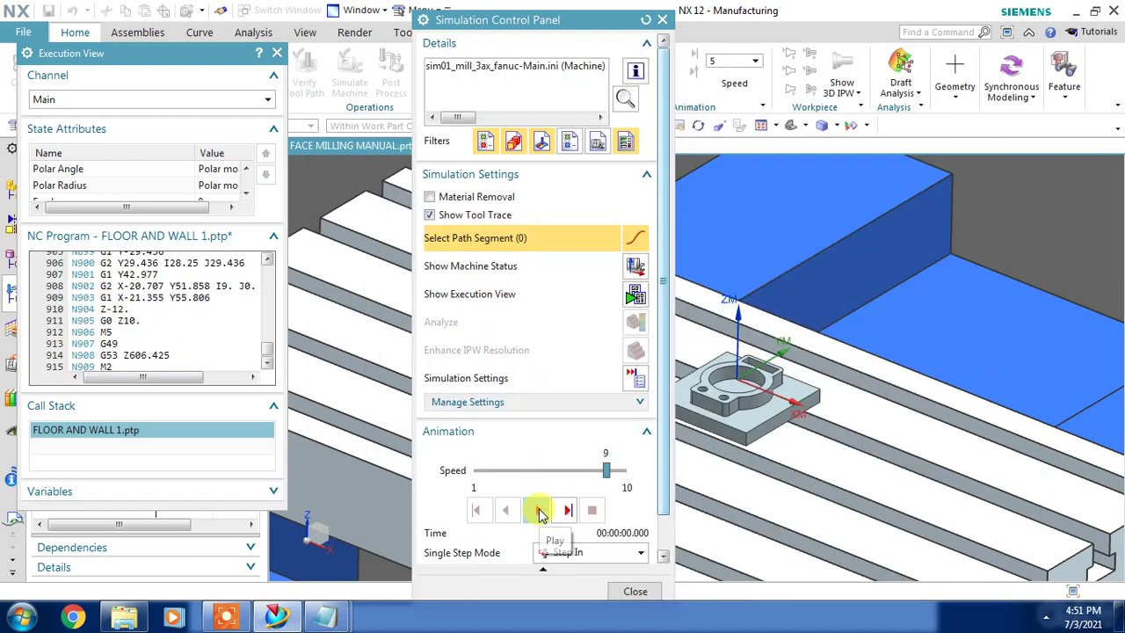
Step: Play the pasted code at simulation speed 10, then bring the Notepad G-code forward
click(539, 510)
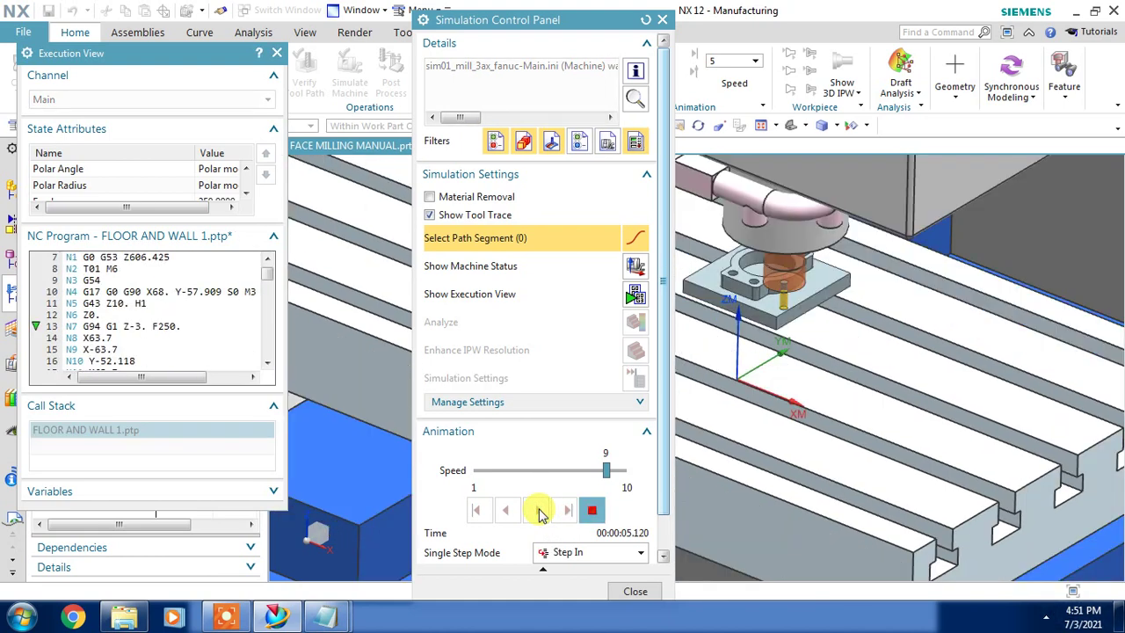
scroll(878, 330, up, 2)
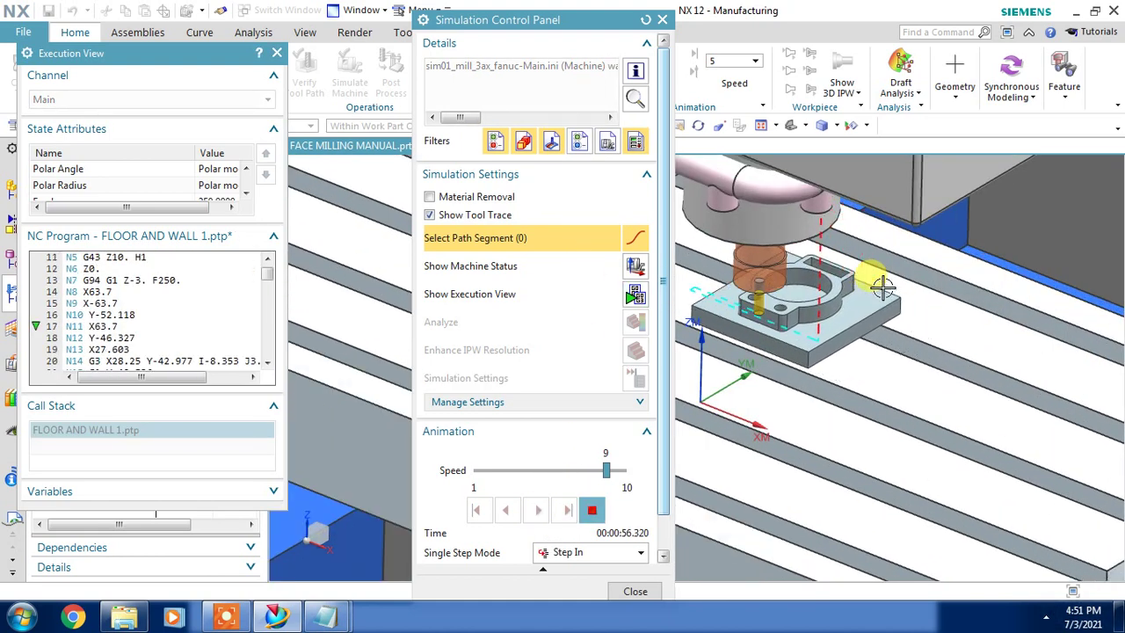
drag(472, 22, 277, 26)
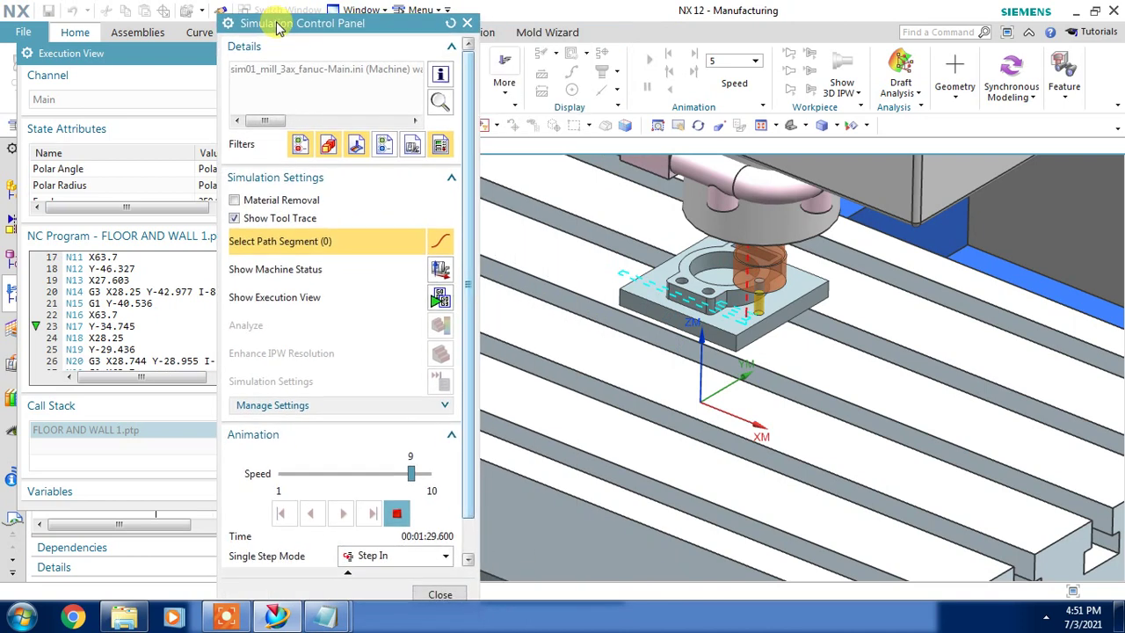
drag(412, 473, 428, 473)
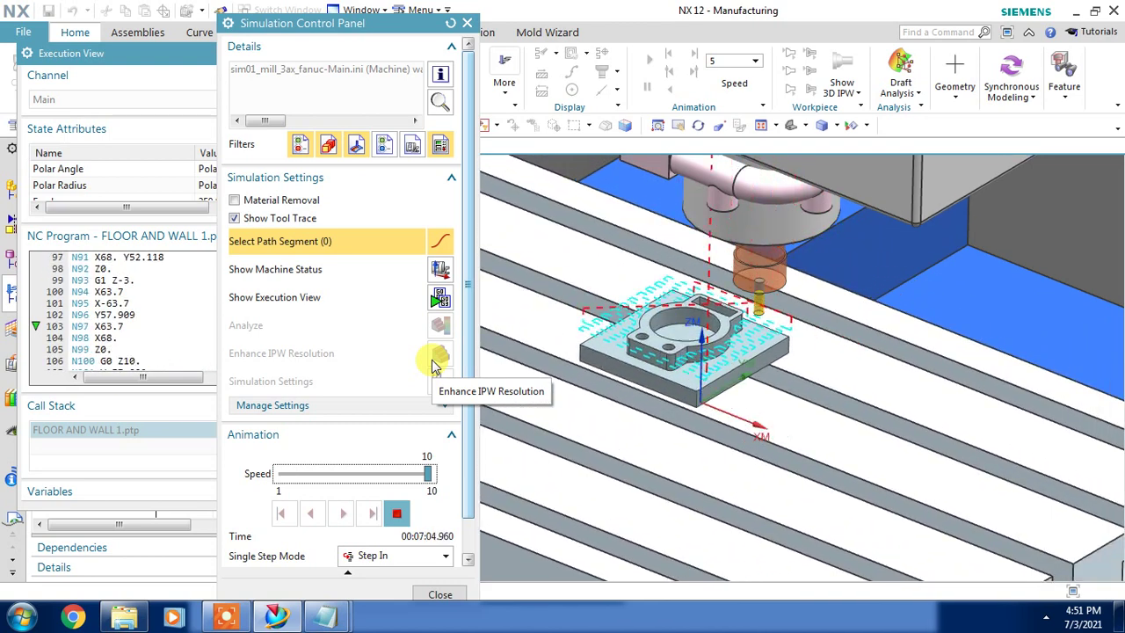
click(325, 618)
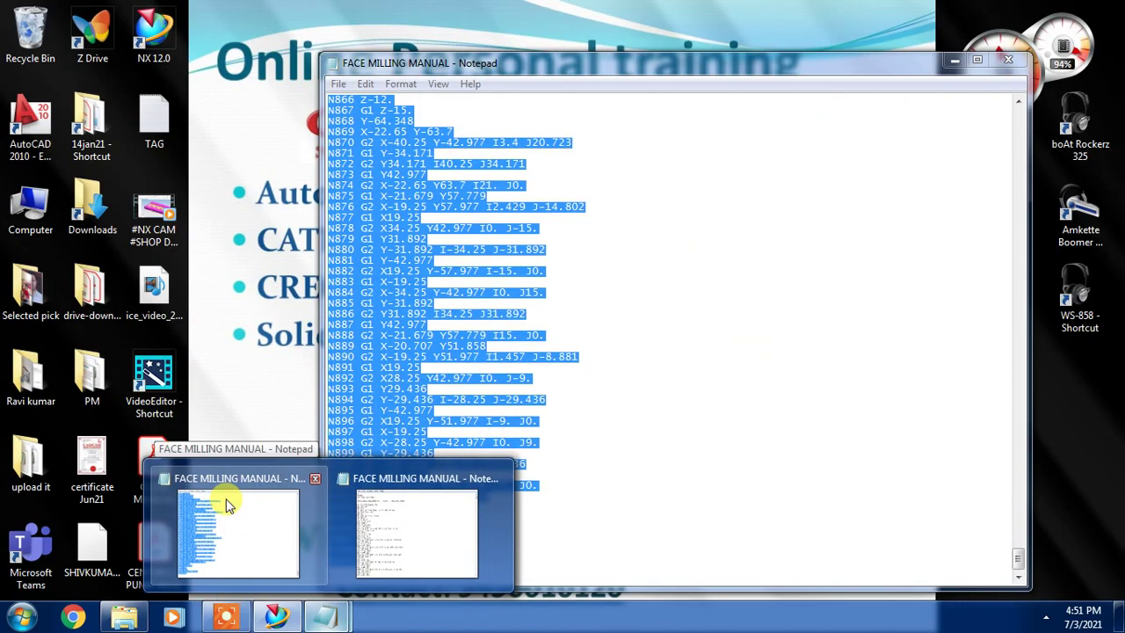